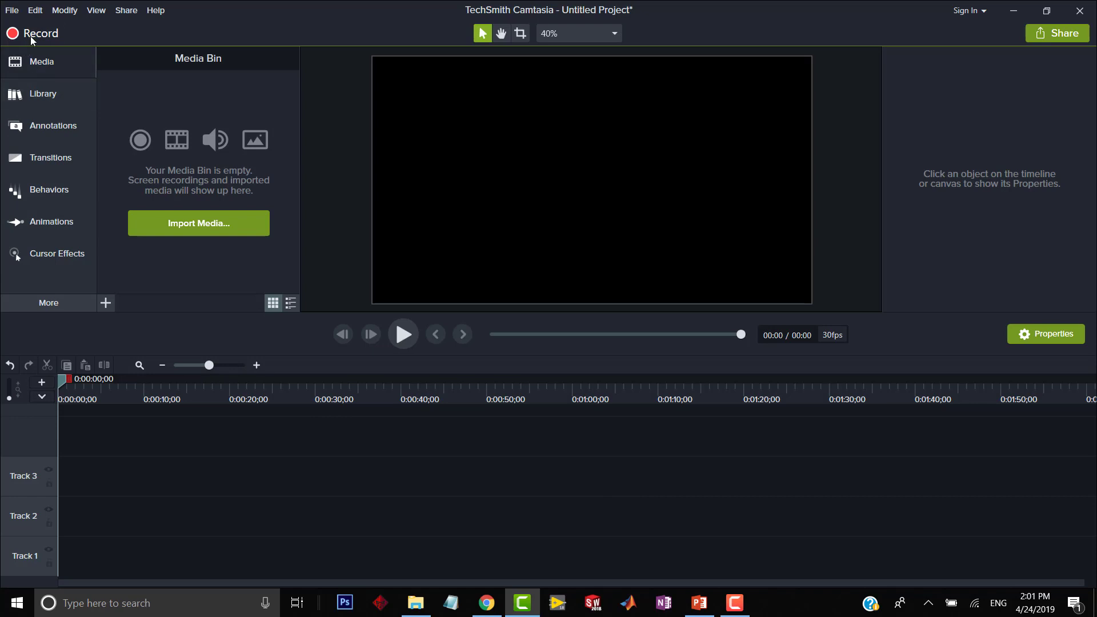
left_click(735, 603)
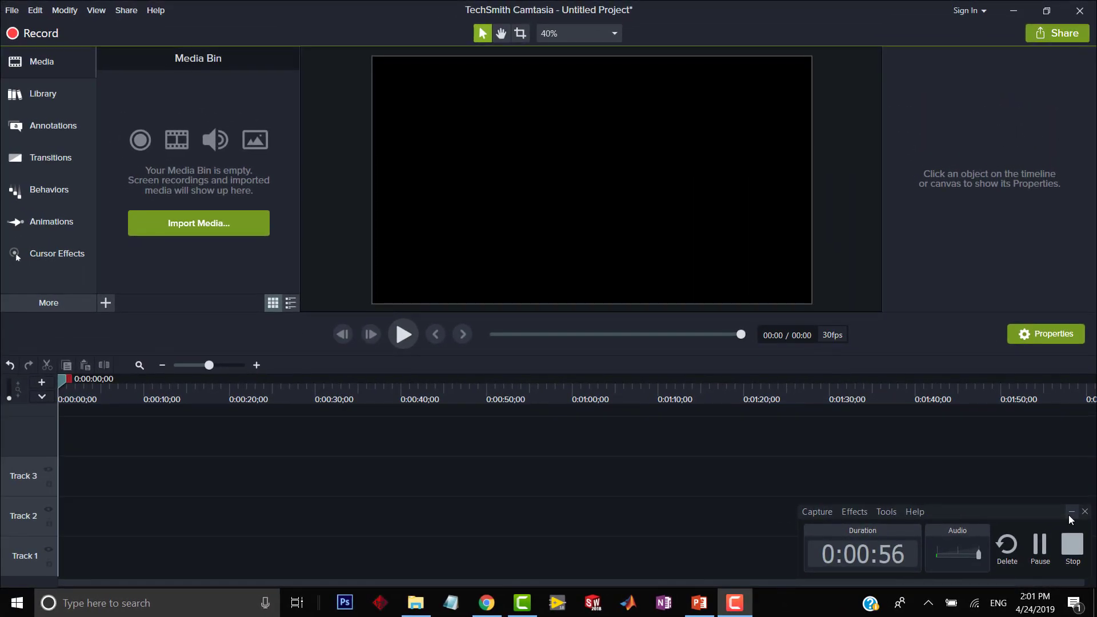
left_click(1071, 515)
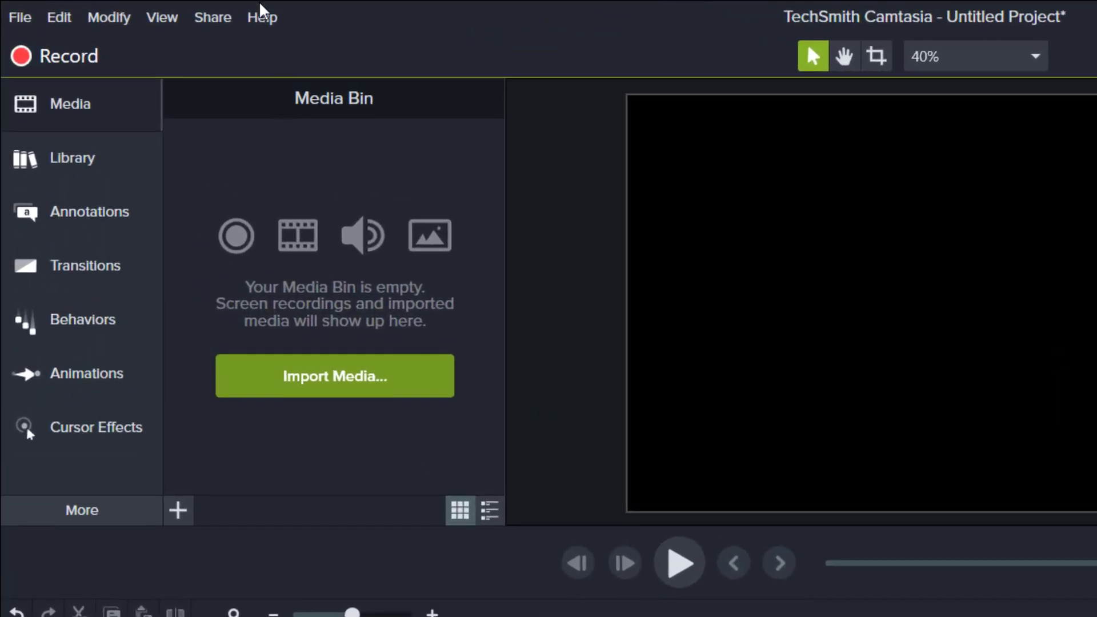
left_click(262, 15)
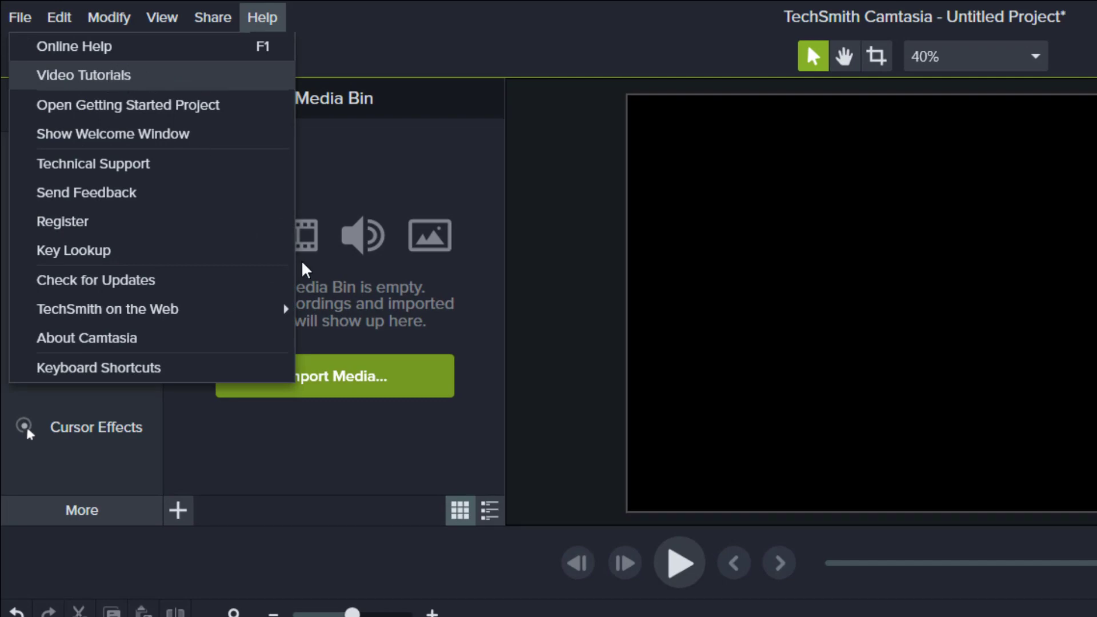
key("Escape")
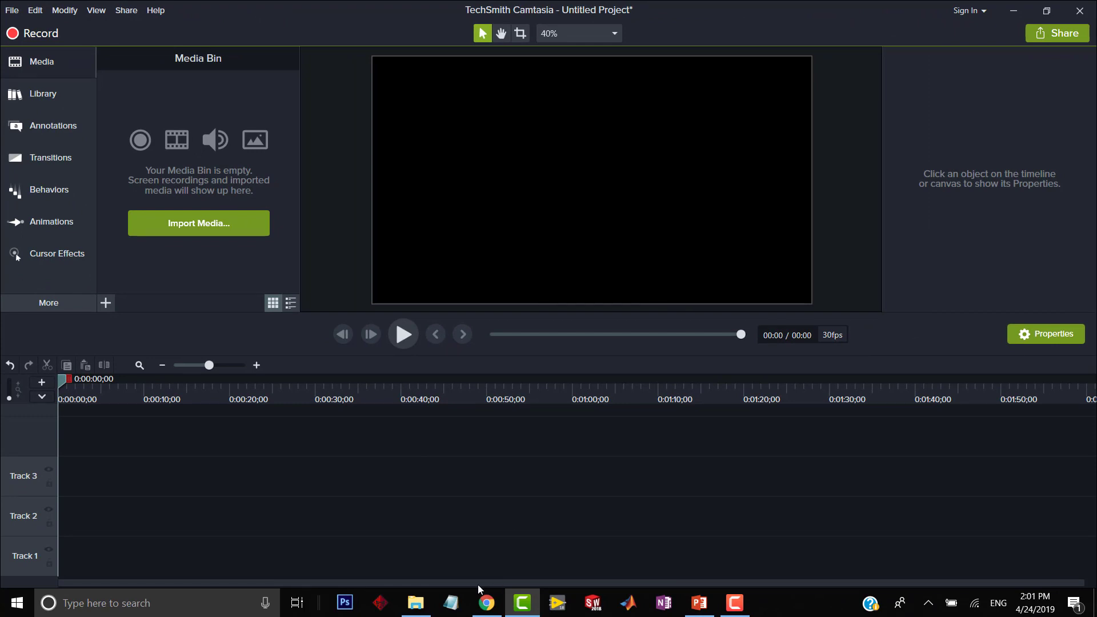
Import Video.mp4 from the Camtasia folder and place it at the start of Track 1.
left_click(415, 603)
left_click_drag(315, 145, 191, 453)
left_click(475, 65)
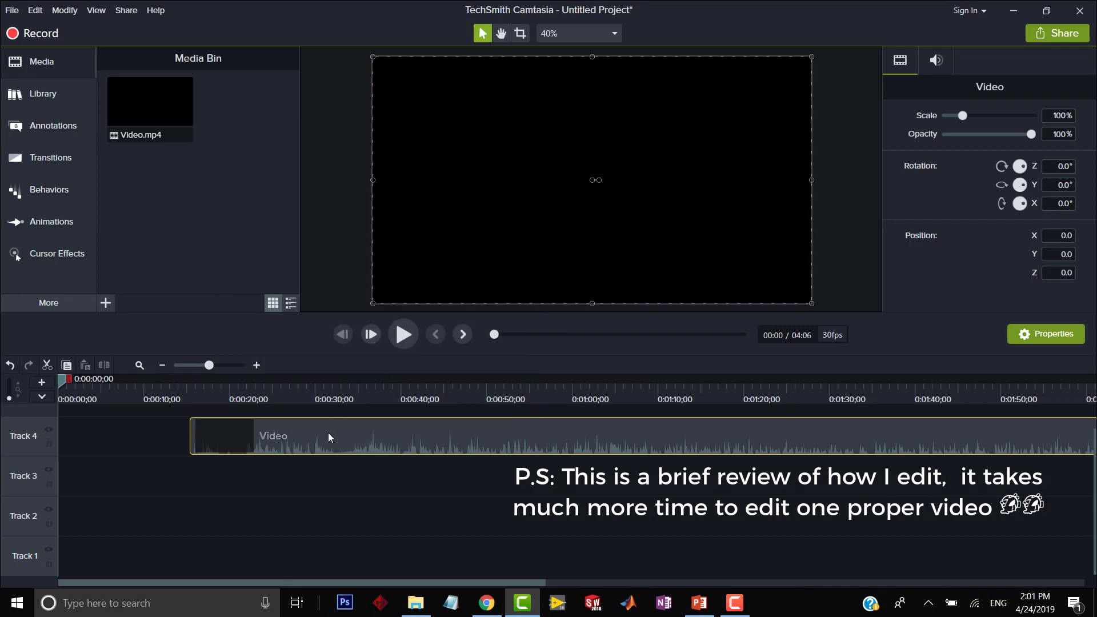
left_click_drag(328, 437, 109, 585)
Scrub through the clip on Track 1 to about 54 seconds and play a short preview.
left_click(97, 396)
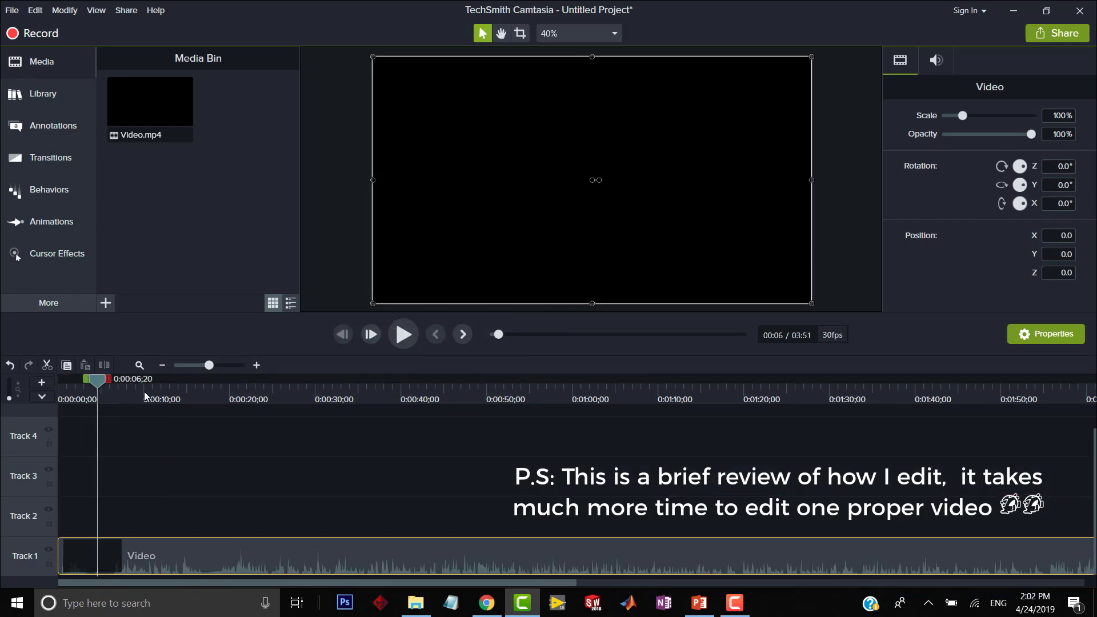
left_click_drag(145, 396, 440, 398)
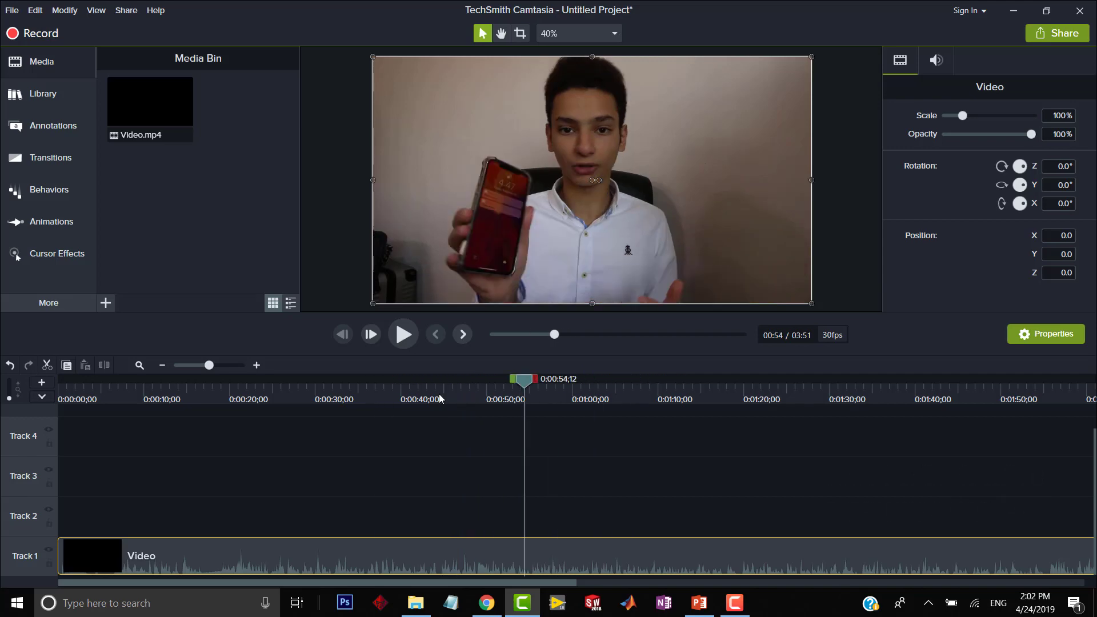
left_click(403, 335)
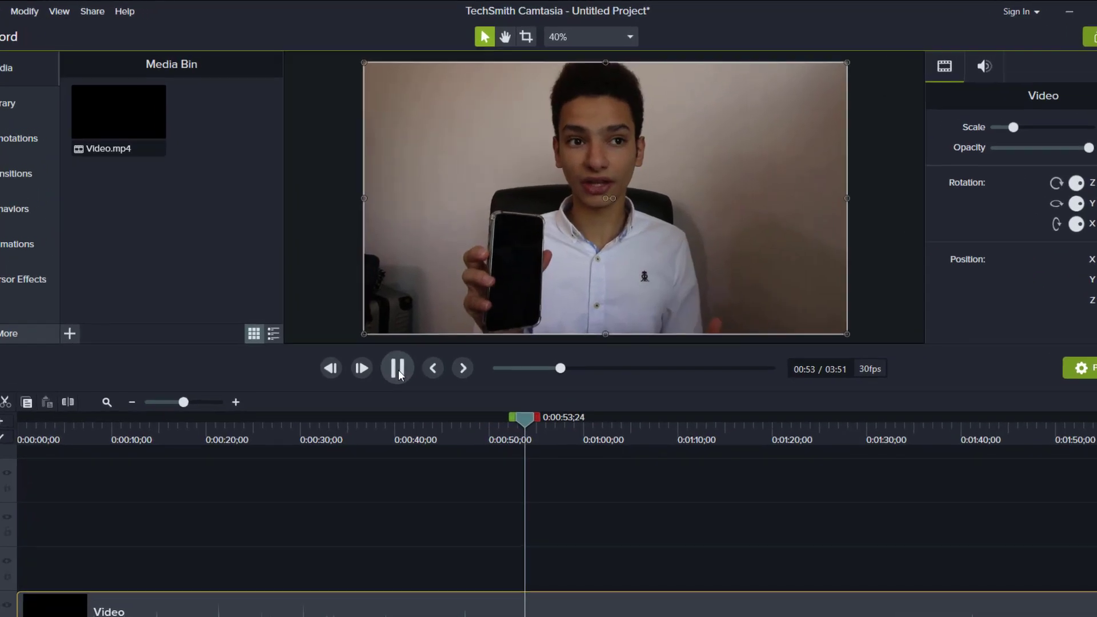
left_click(398, 369)
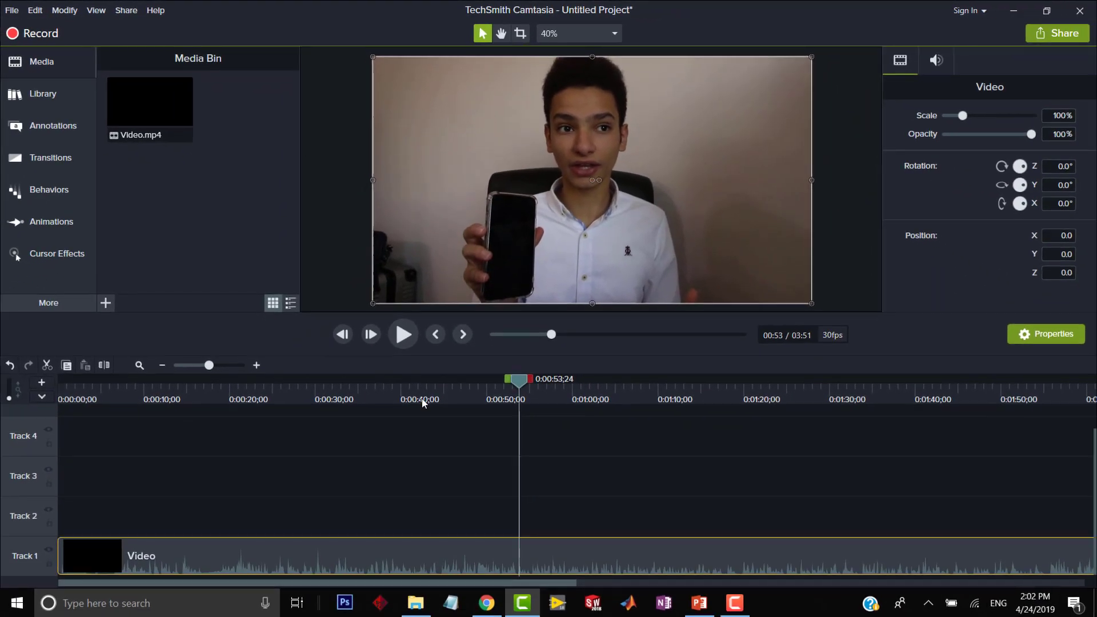
Split the clip on Track 1 at 0:00:31;06.
left_click_drag(405, 452, 336, 467)
left_click_drag(351, 415, 325, 417)
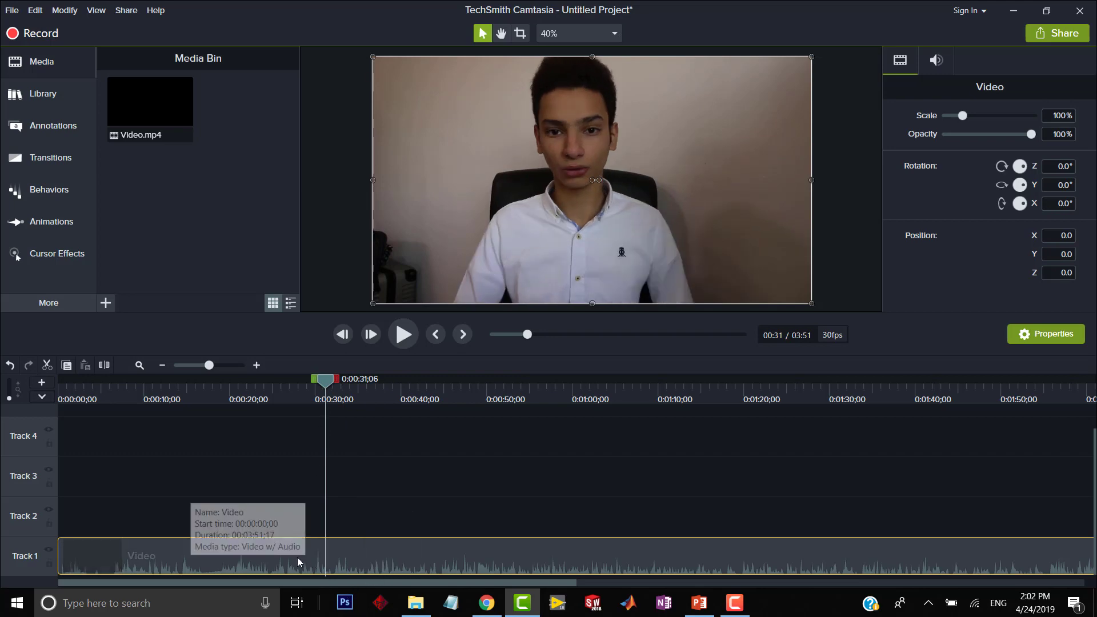
right_click(325, 380)
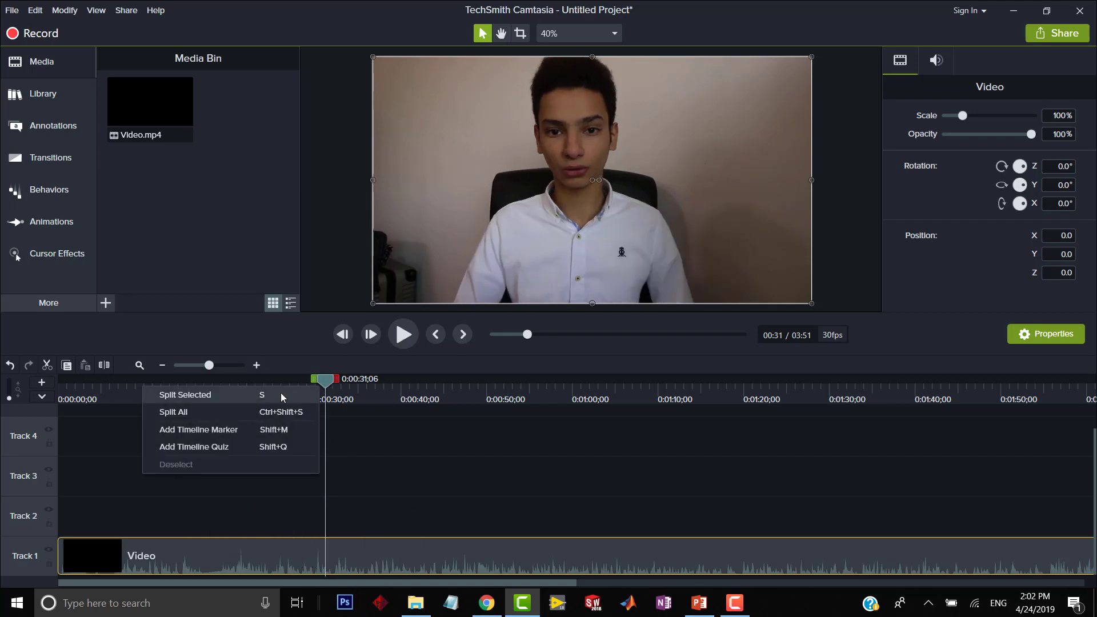
left_click(243, 396)
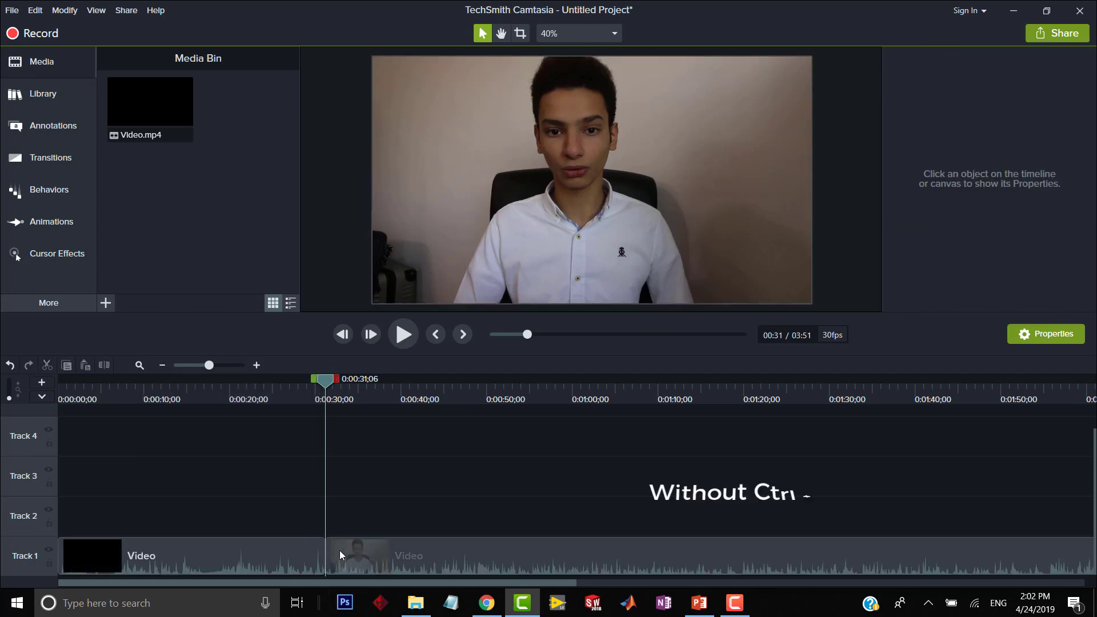
Delete the segment before the split and move the remaining clip to the start of Track 1.
left_click(306, 552)
left_click(251, 399)
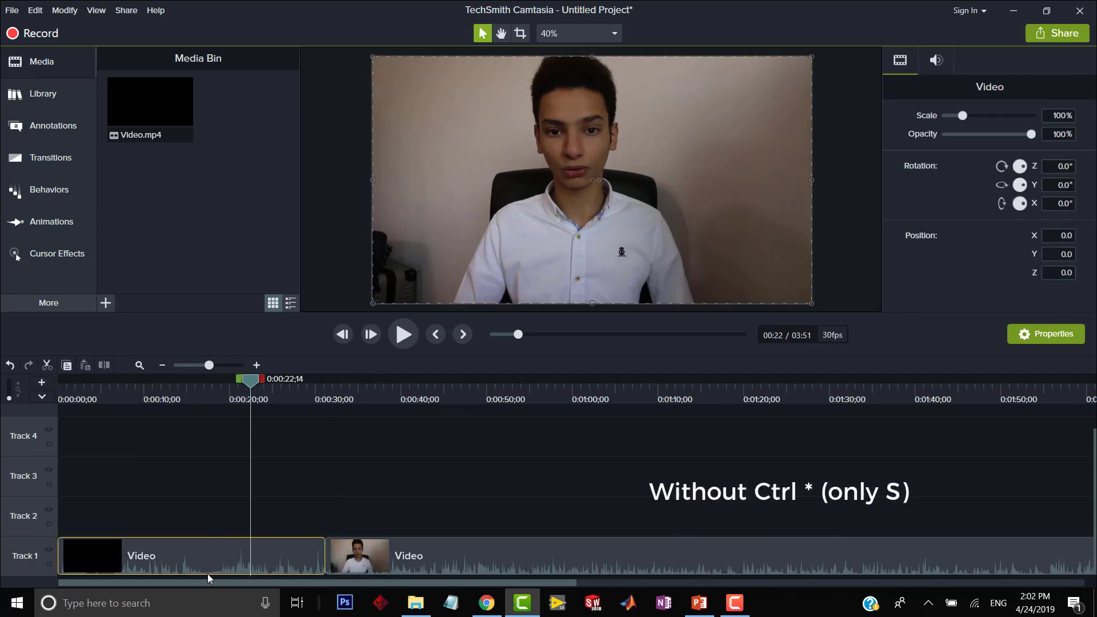
key("Delete")
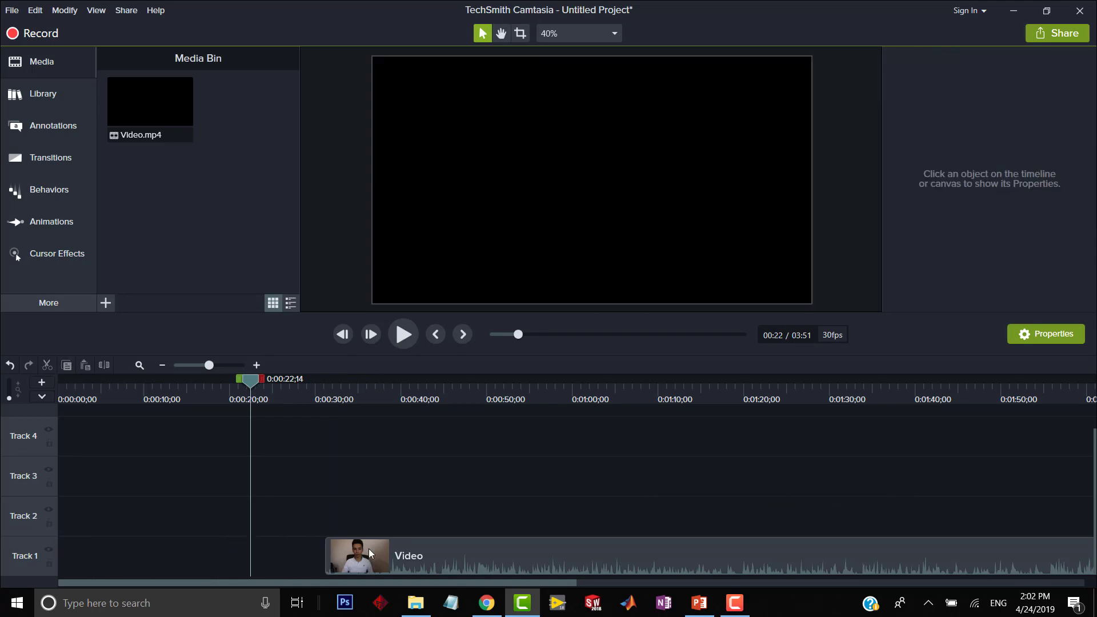
left_click_drag(369, 549, 83, 545)
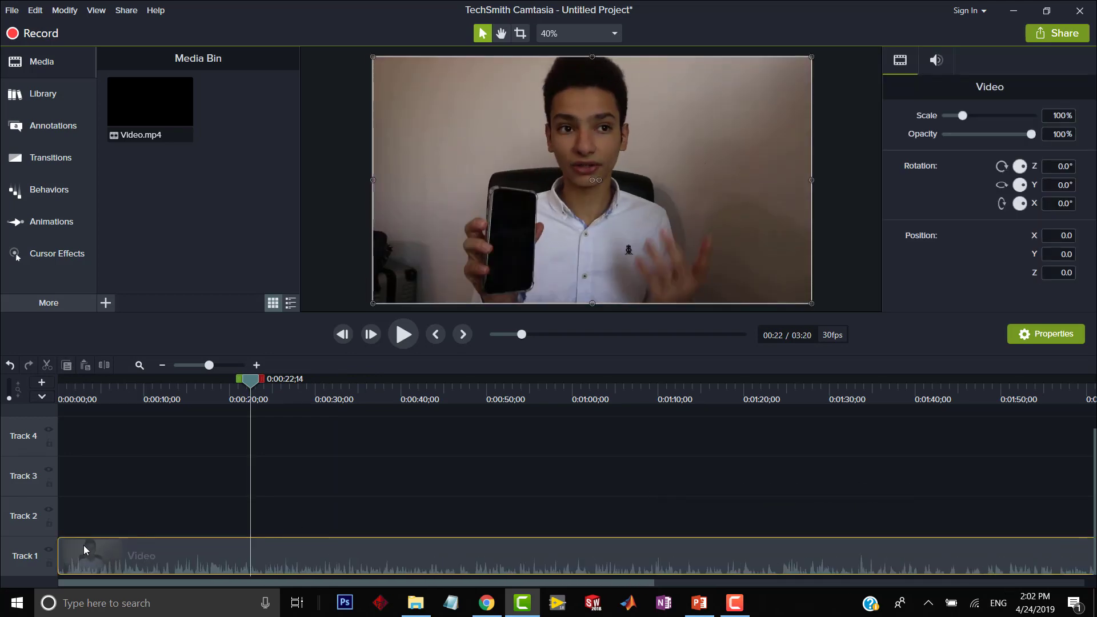
Separate the audio from the video of the Track 1 clip and select the audio on Track 2.
right_click(129, 543)
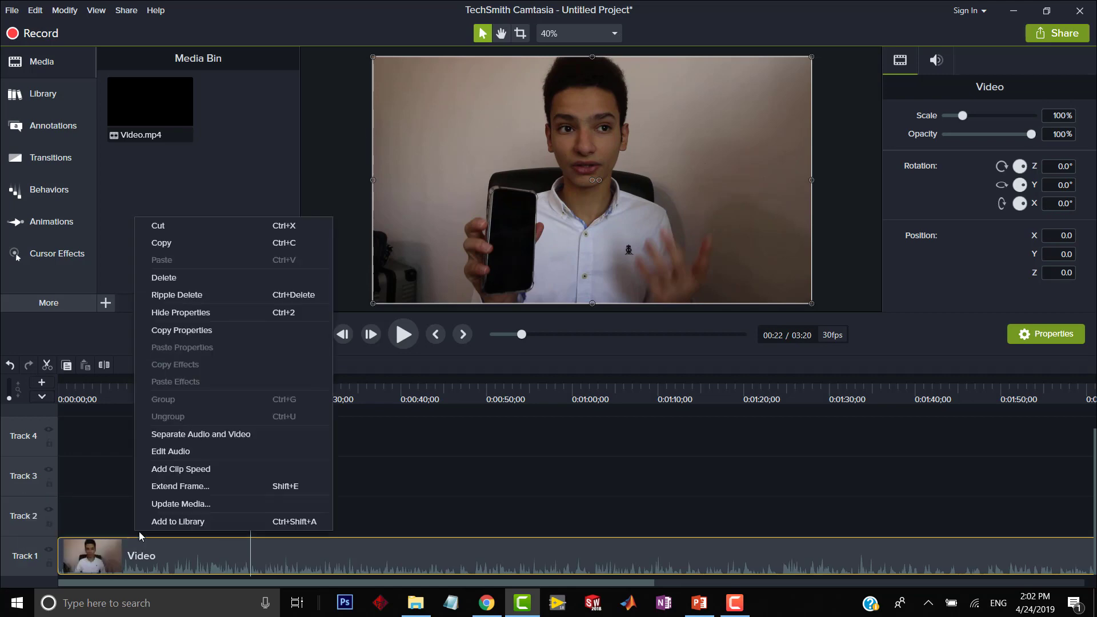
left_click(195, 434)
left_click(174, 475)
left_click(169, 517)
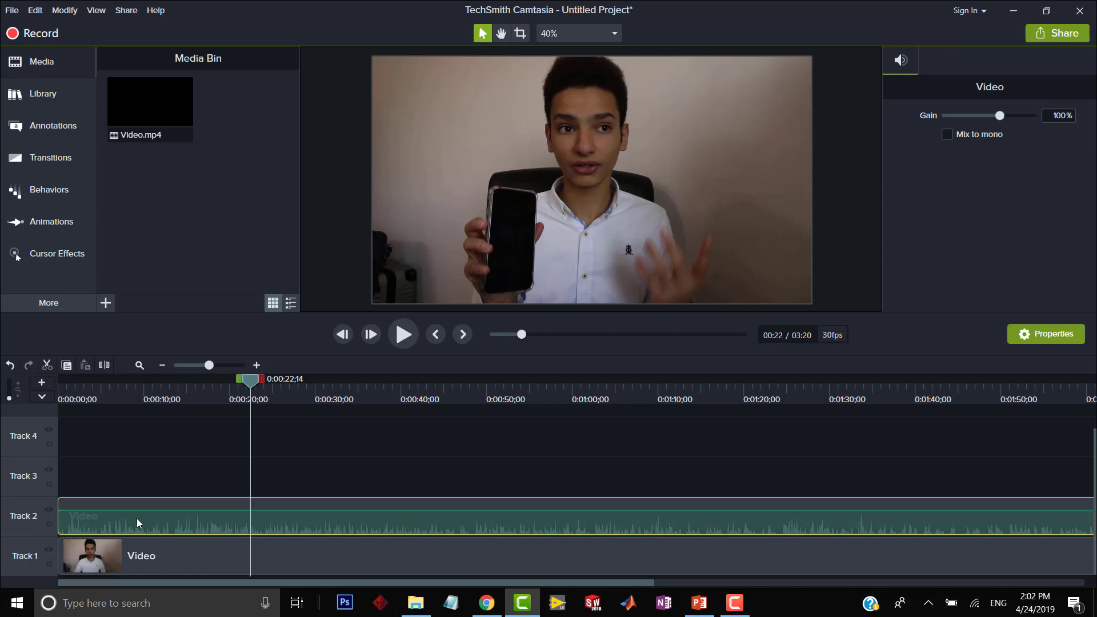
Fade in the Track 2 audio with volume points at about 2, 10 and 16 seconds, lowering the first two to near silence.
mouse_move(137, 510)
left_mouse_down()
mouse_move(138, 534)
mouse_move(142, 514)
left_mouse_up()
double_click(142, 513)
double_click(198, 513)
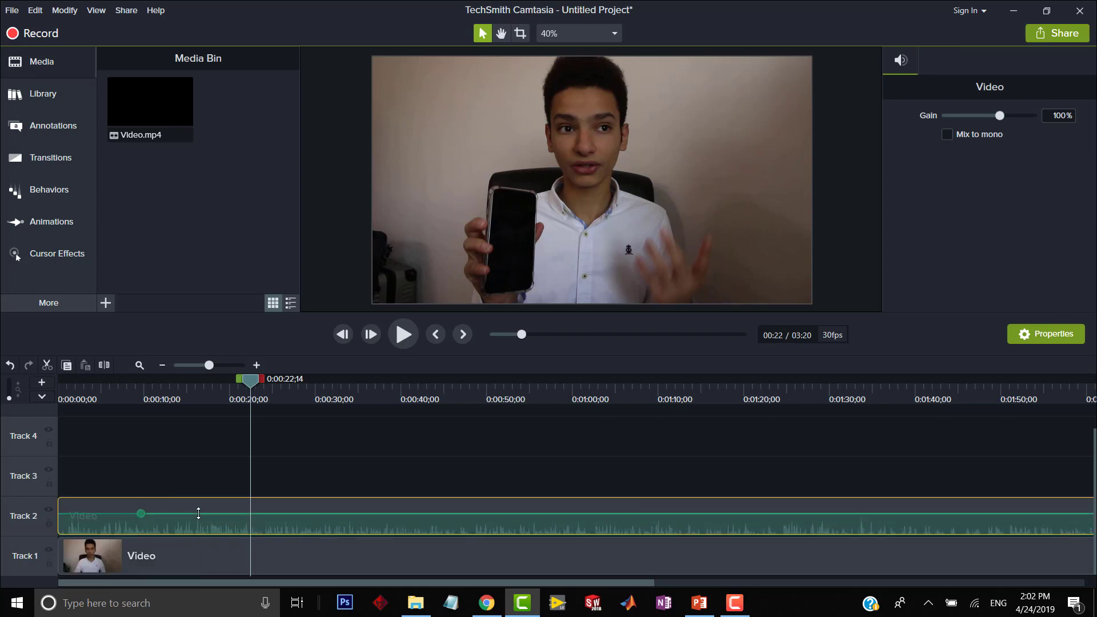
left_click_drag(144, 523, 74, 534)
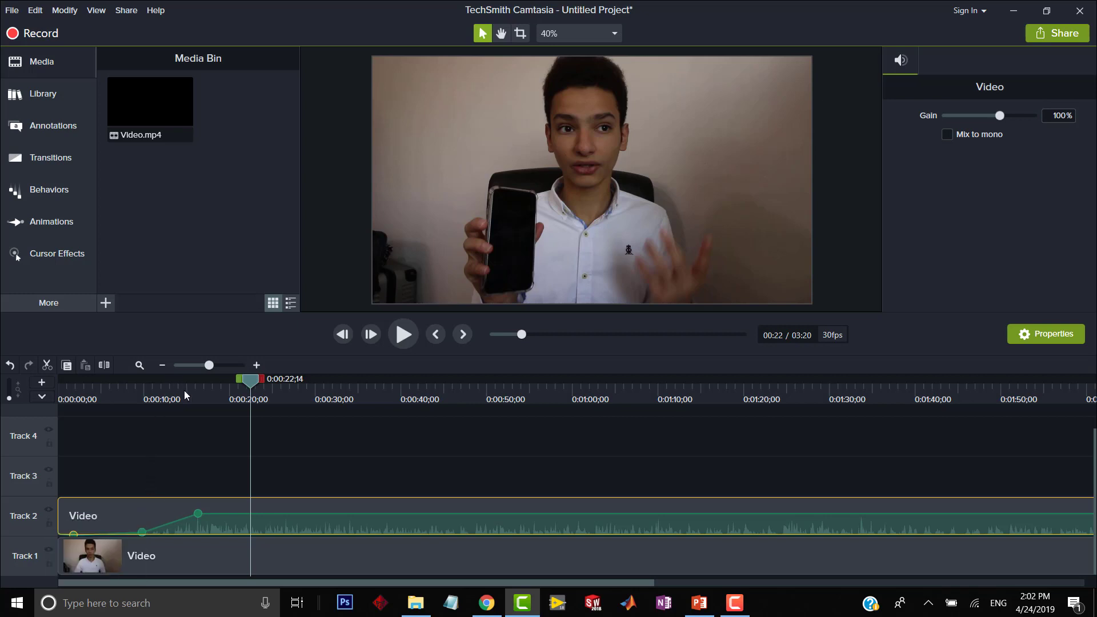
left_click(247, 390)
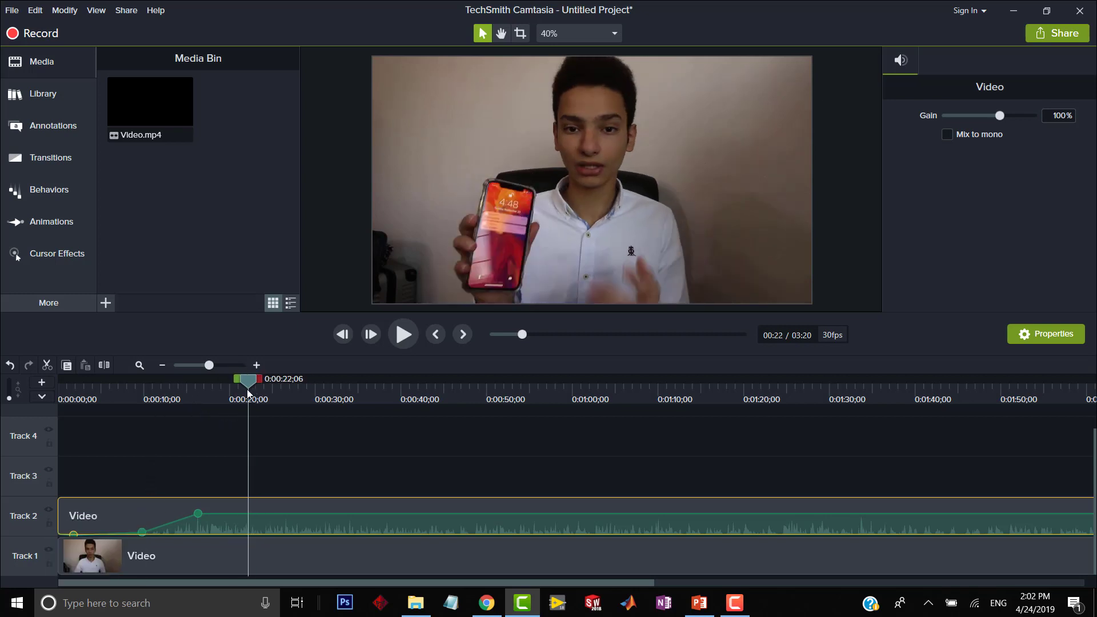
left_click(208, 429)
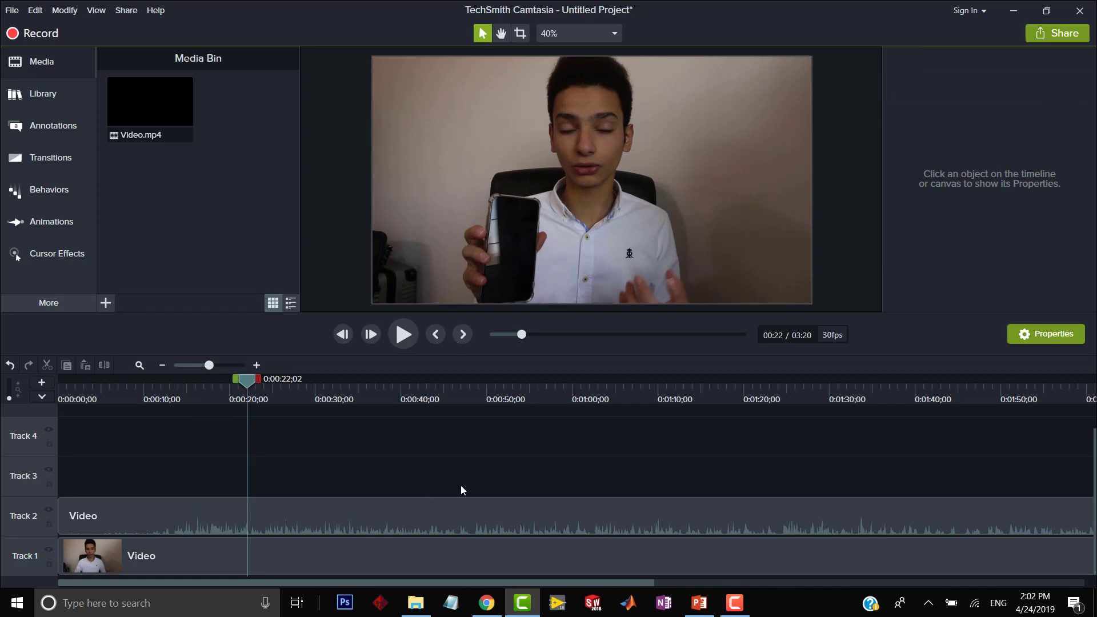
Import videoplayback.mp4 from the Camtasia folder and place it at the start of Track 3.
left_click(416, 603)
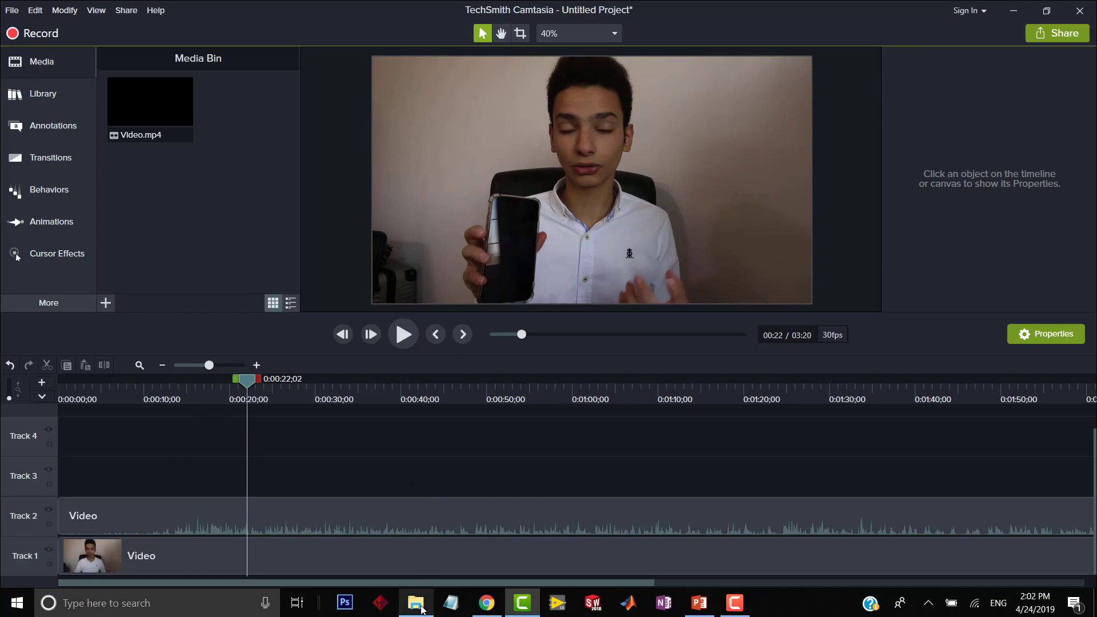
left_click_drag(409, 152, 313, 457)
left_click_drag(478, 86, 486, 423)
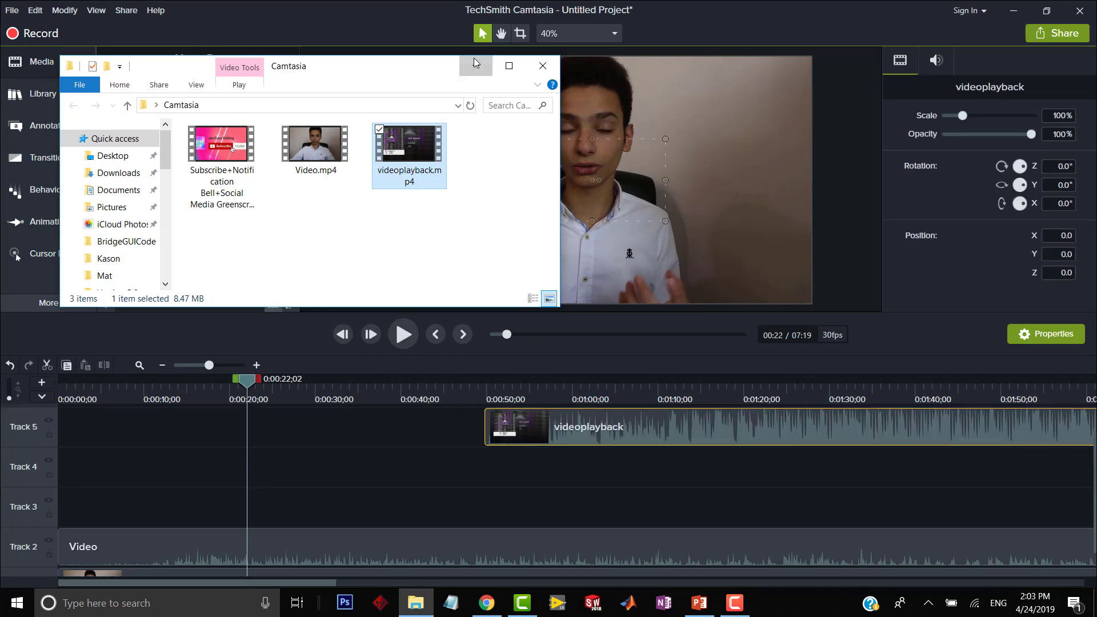
left_click_drag(443, 464, 46, 532)
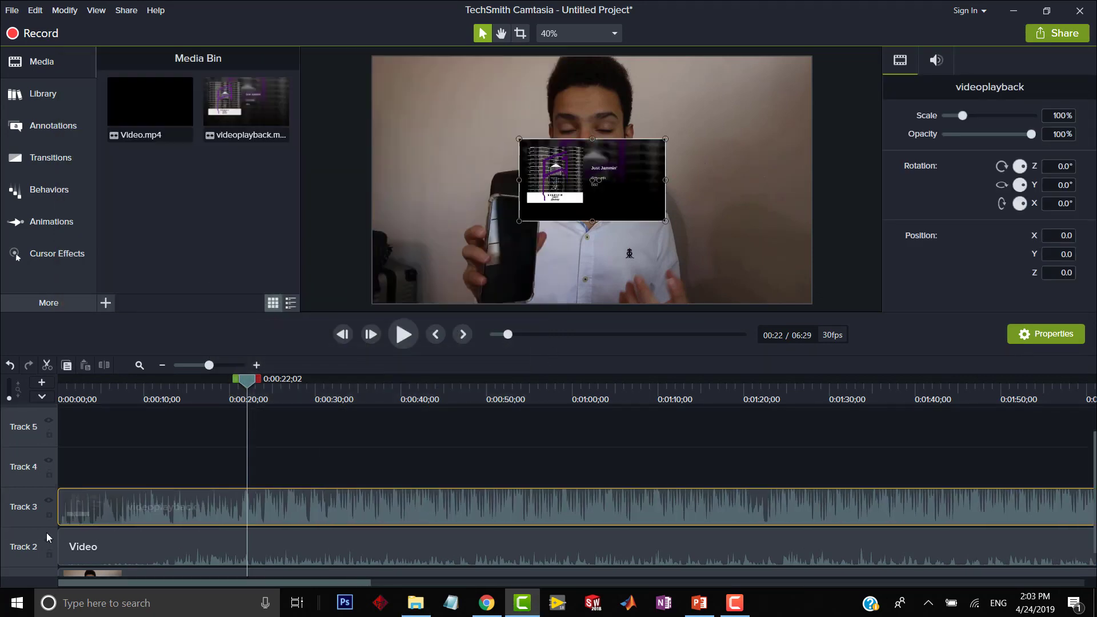
Separate the audio and video of the videoplayback clip and delete its video part.
right_click(125, 500)
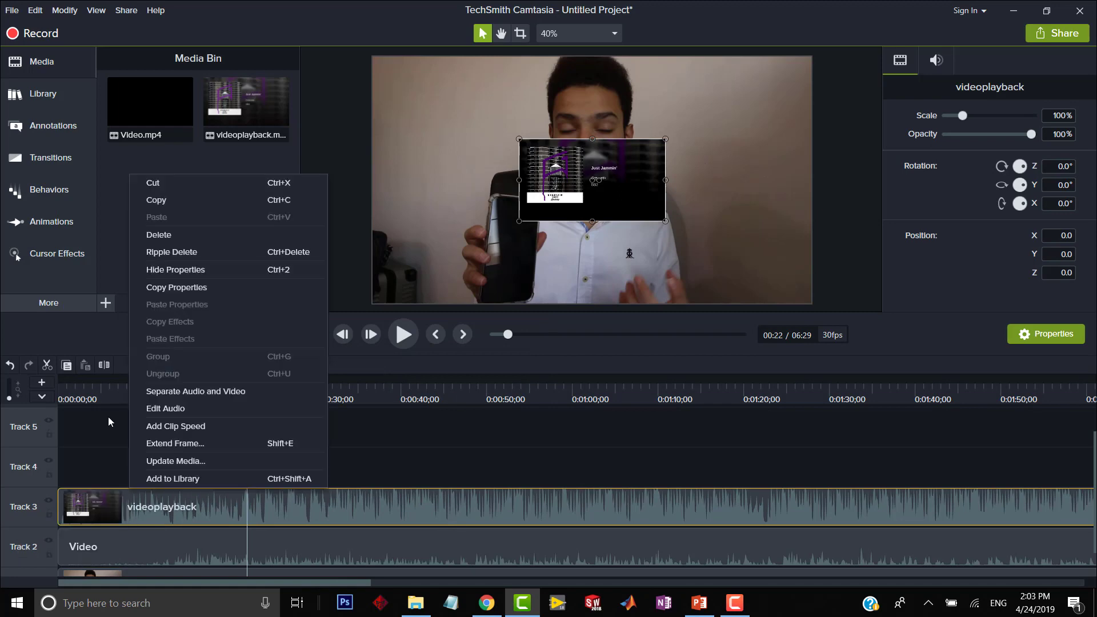
left_click(193, 390)
left_click(130, 506)
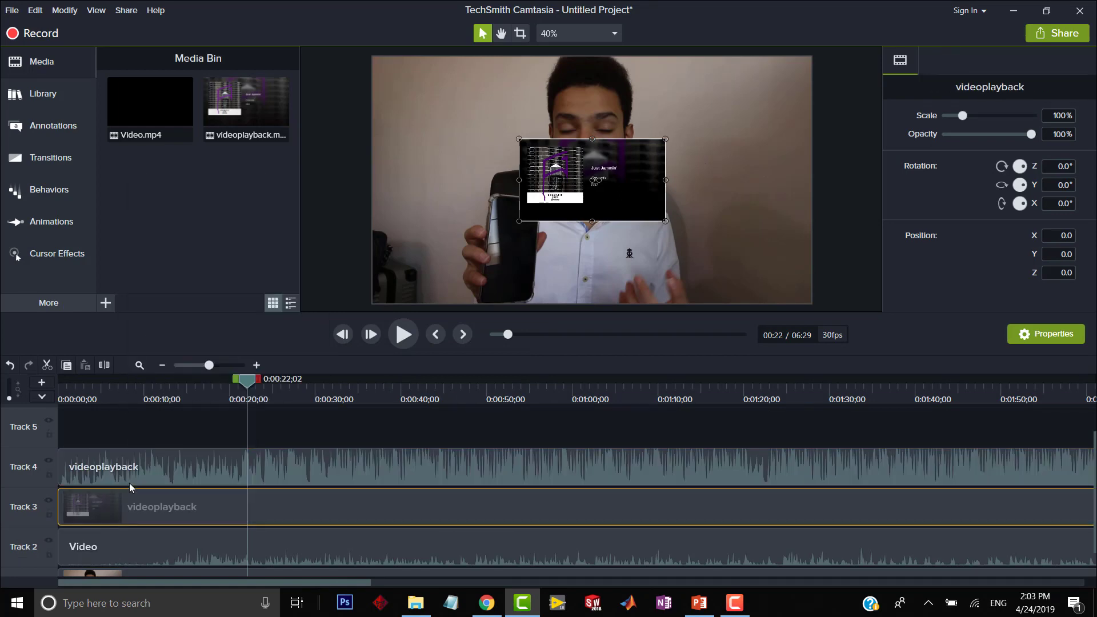
key("Delete")
Move the videoplayback audio to Track 3 with its volume lowered to near silence, and preview the mix from about 10 seconds.
left_click_drag(124, 481, 110, 526)
left_click_drag(247, 389, 147, 396)
key("space")
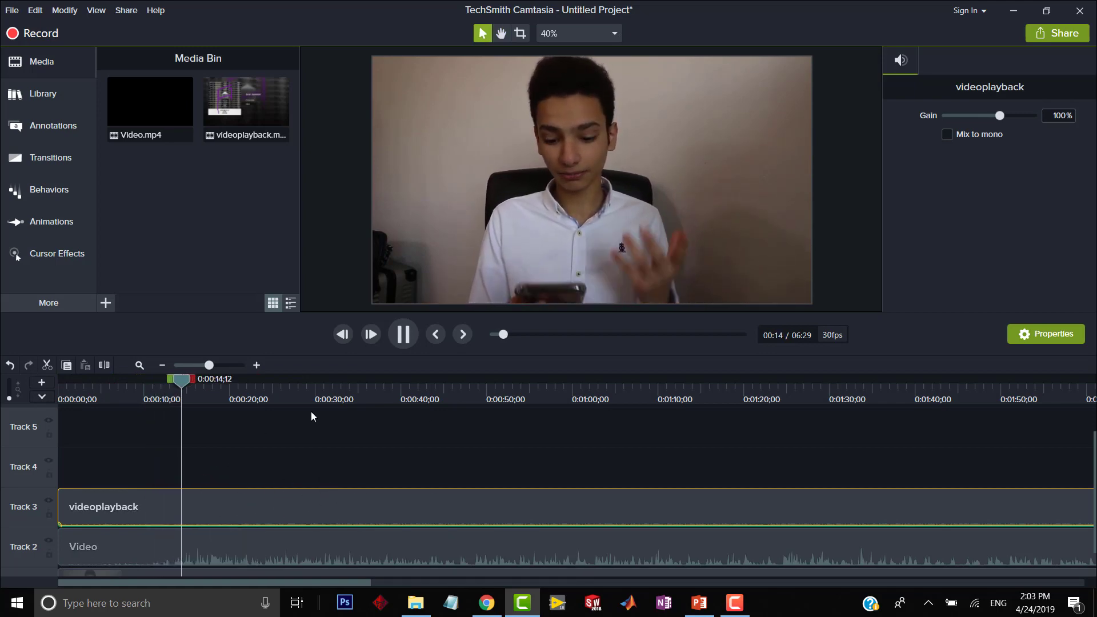
key("space")
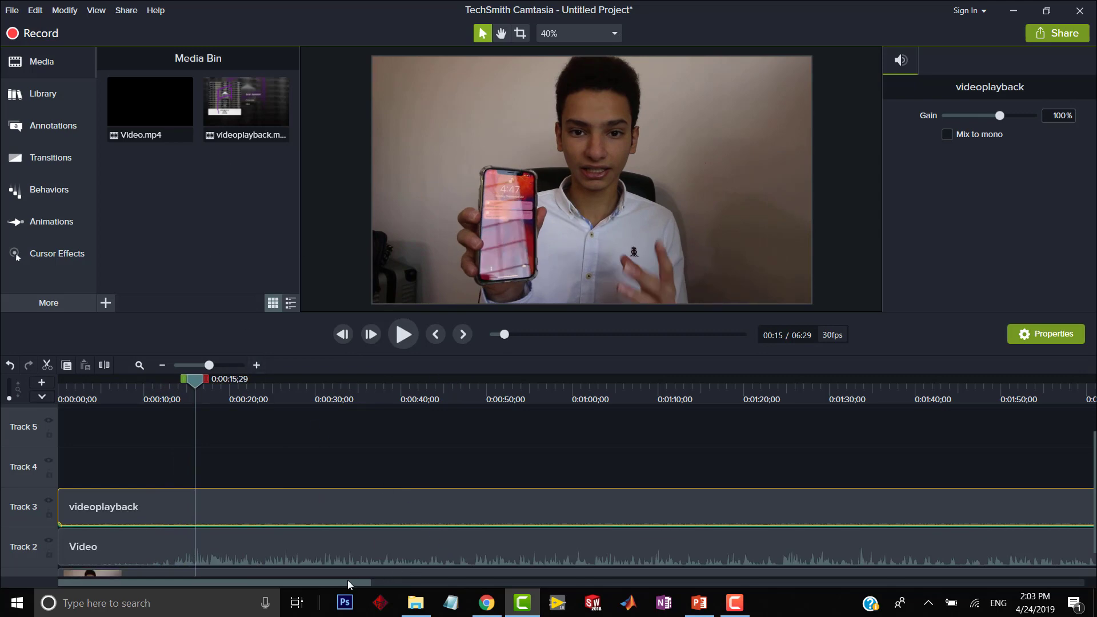
Import the Subscribe+Notification Bell+Social Media Greenscreens video onto a new Track 6, starting at about 47 seconds.
mouse_move(348, 581)
left_mouse_down()
mouse_move(373, 579)
mouse_move(335, 579)
left_mouse_up()
left_click(450, 380)
left_click(253, 282)
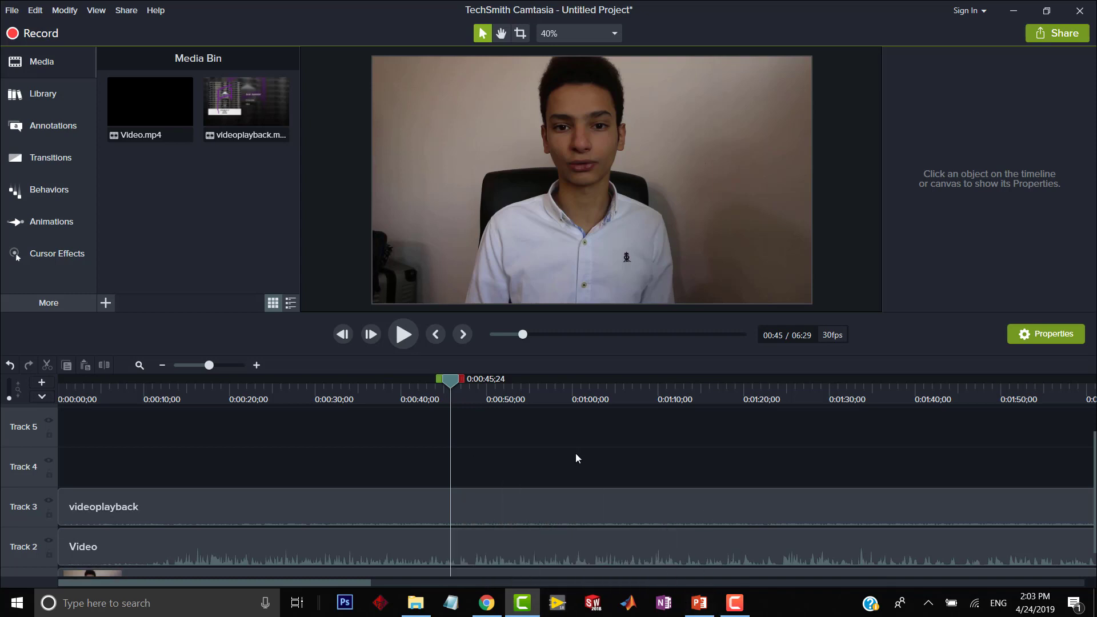
left_click(415, 606)
left_click_drag(245, 184, 537, 466)
left_click(477, 66)
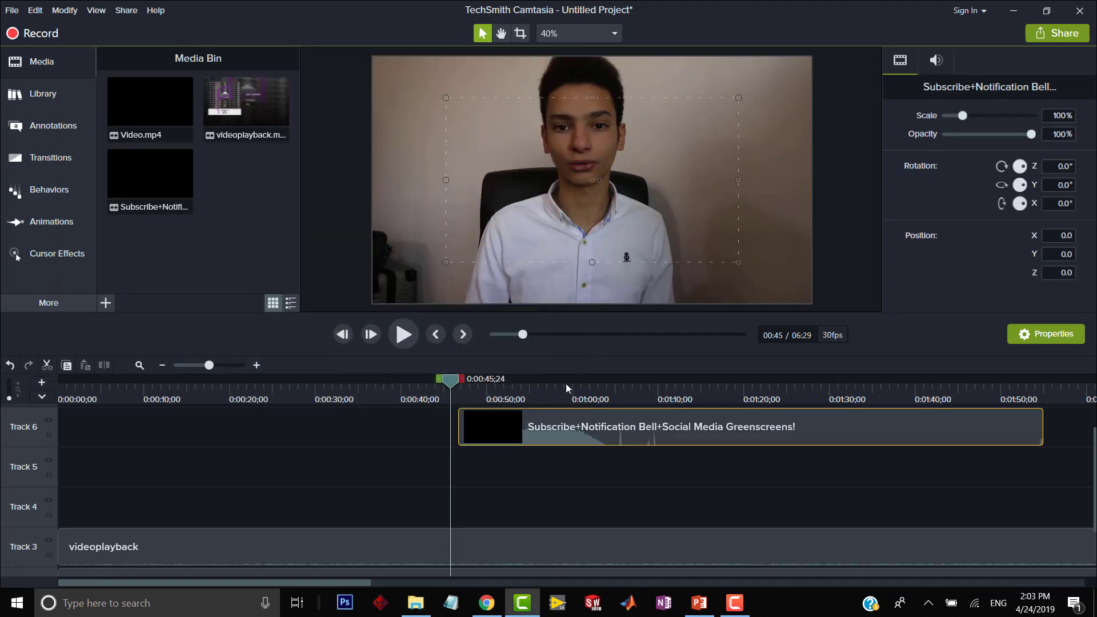
Apply the Remove a Color visual effect to the greenscreen clip at 0:01:10;20 to key out its green background.
left_click(572, 393)
left_click_drag(576, 399, 663, 410)
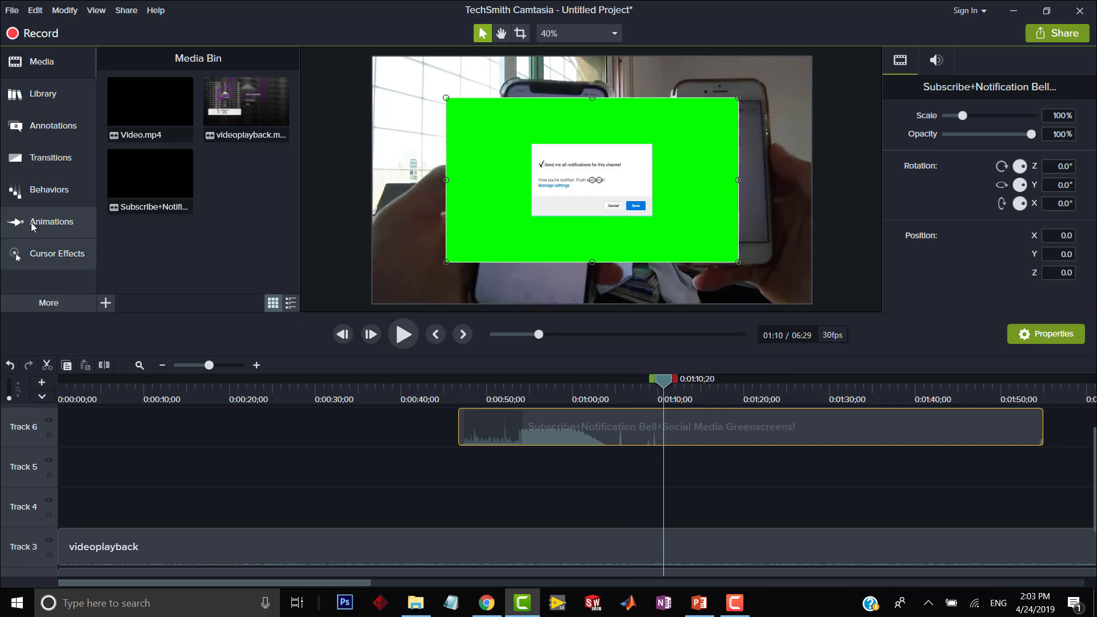
left_click(45, 301)
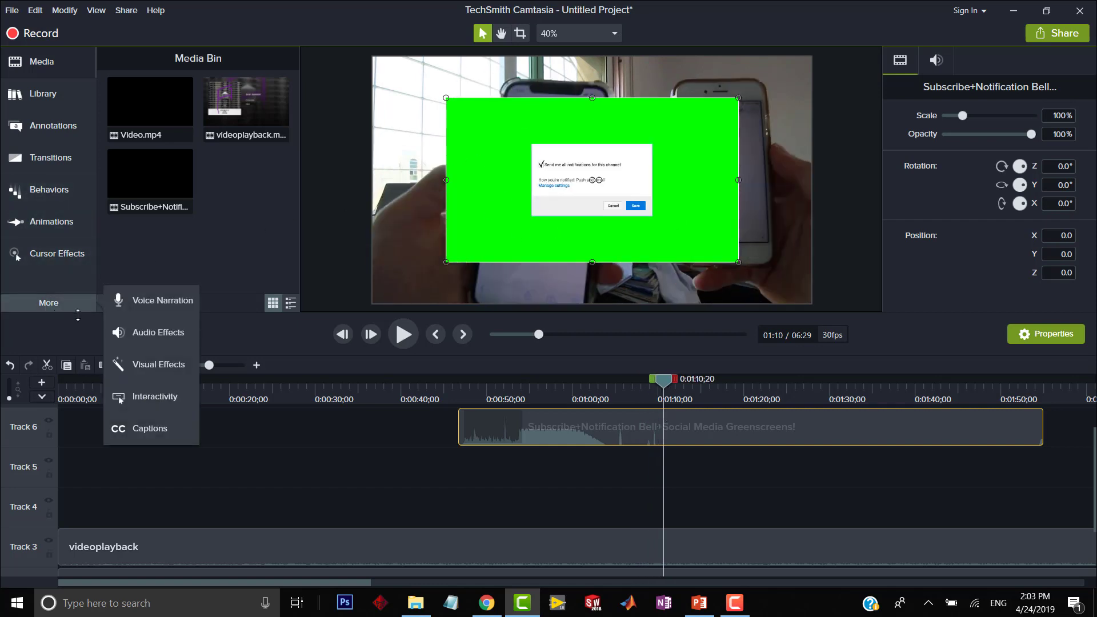
left_click(146, 364)
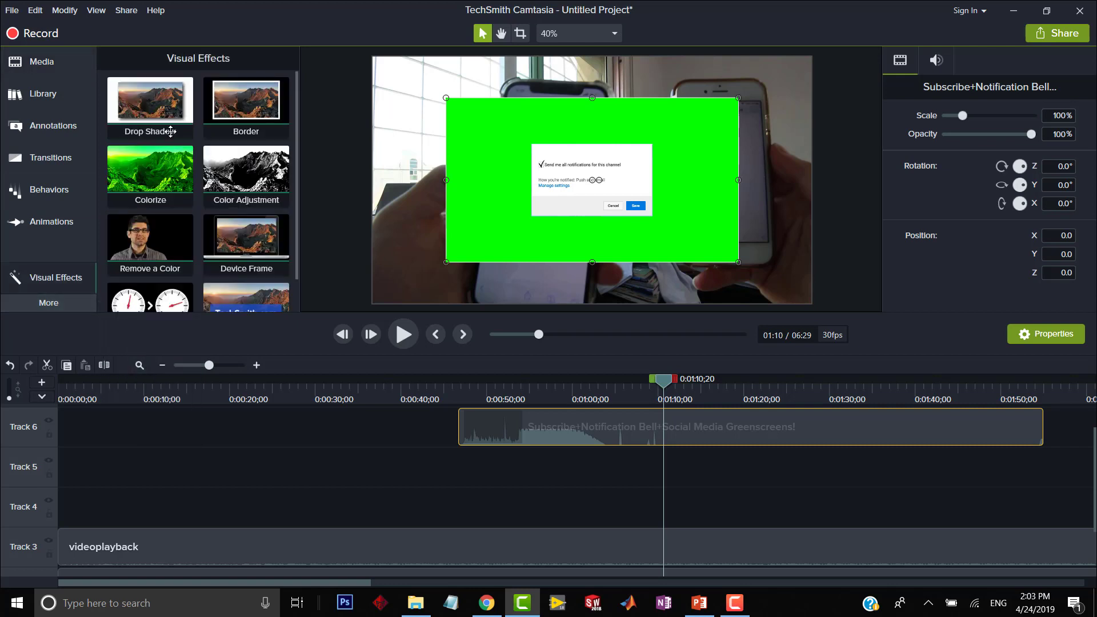
scroll(206, 205, "down", 1)
left_click_drag(150, 211, 710, 206)
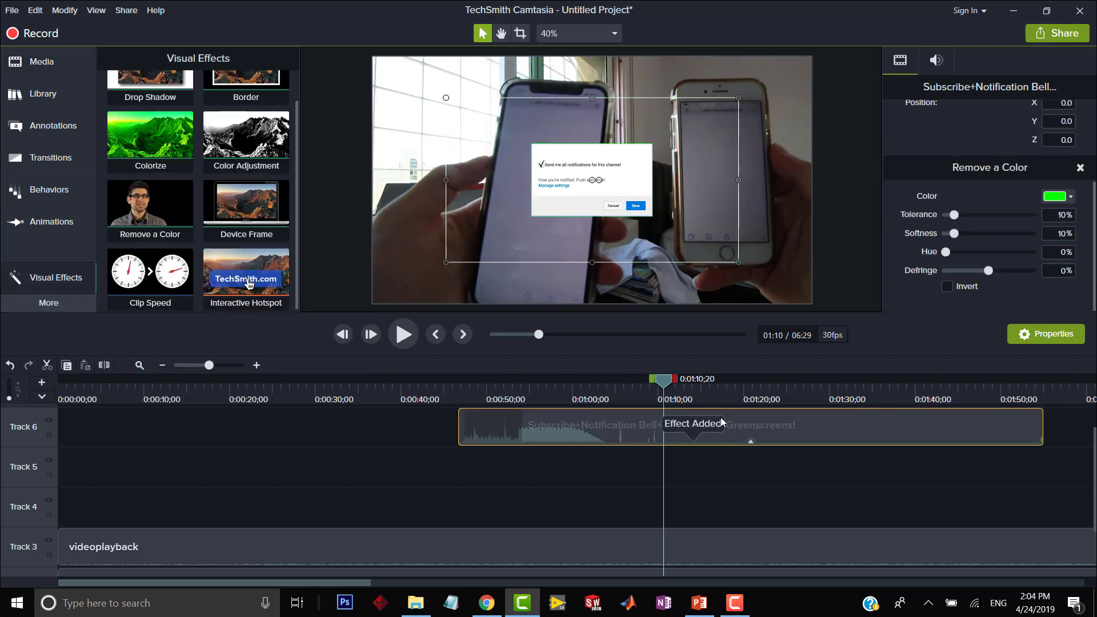
Delete the greenscreen clip from Track 6.
left_click(756, 480)
left_click(732, 427)
key("Delete")
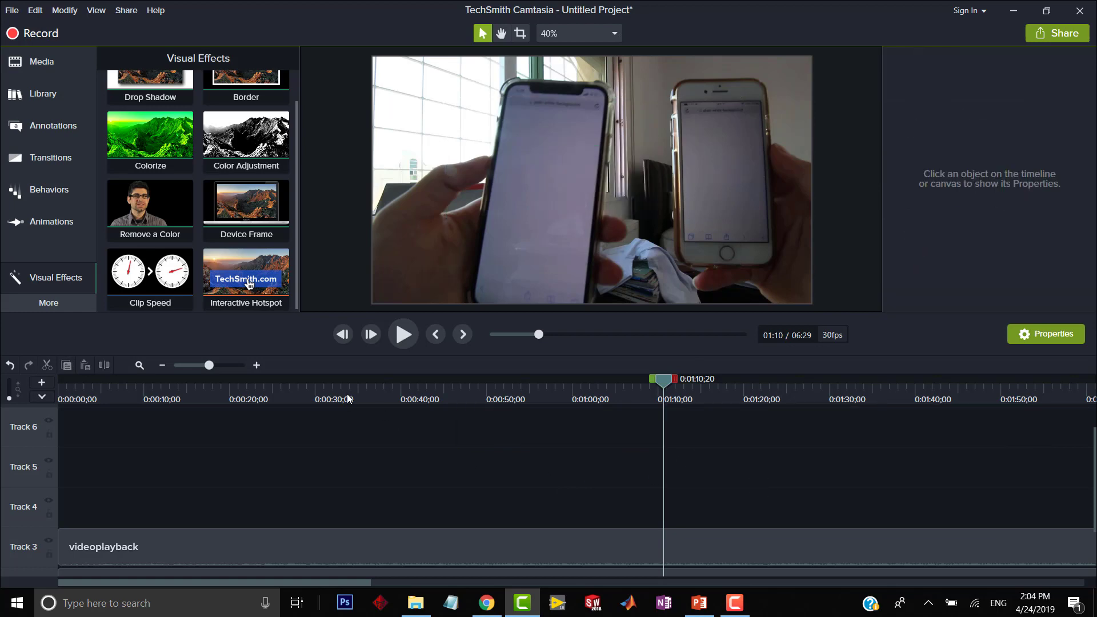
left_click_drag(350, 399, 164, 412)
left_click(46, 221)
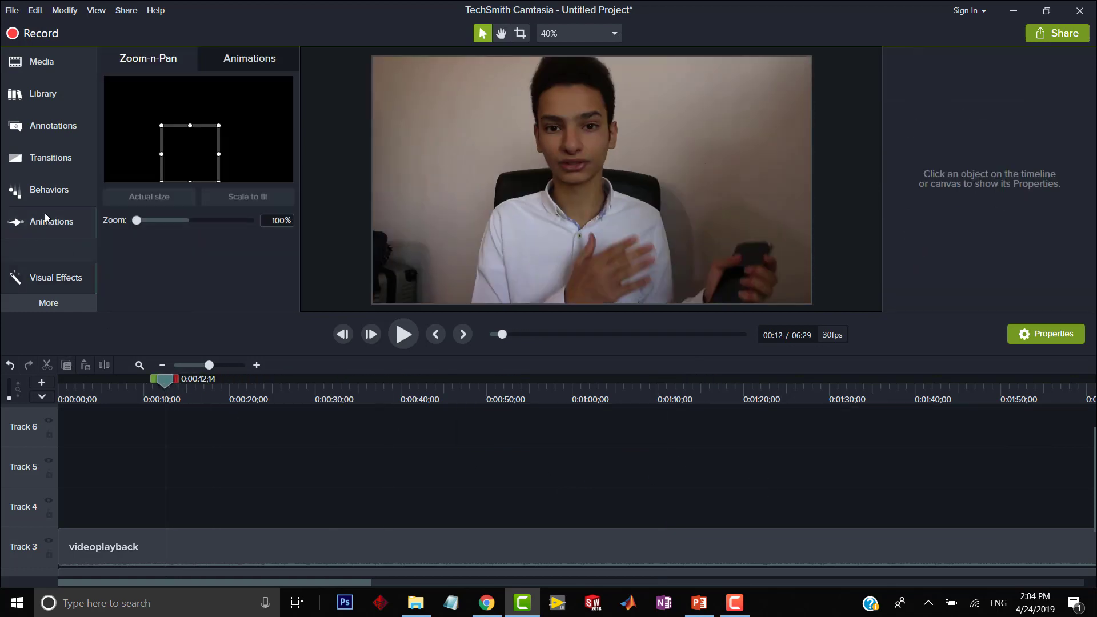
left_click(37, 166)
scroll(204, 227, "down", 2)
scroll(204, 227, "up", 2)
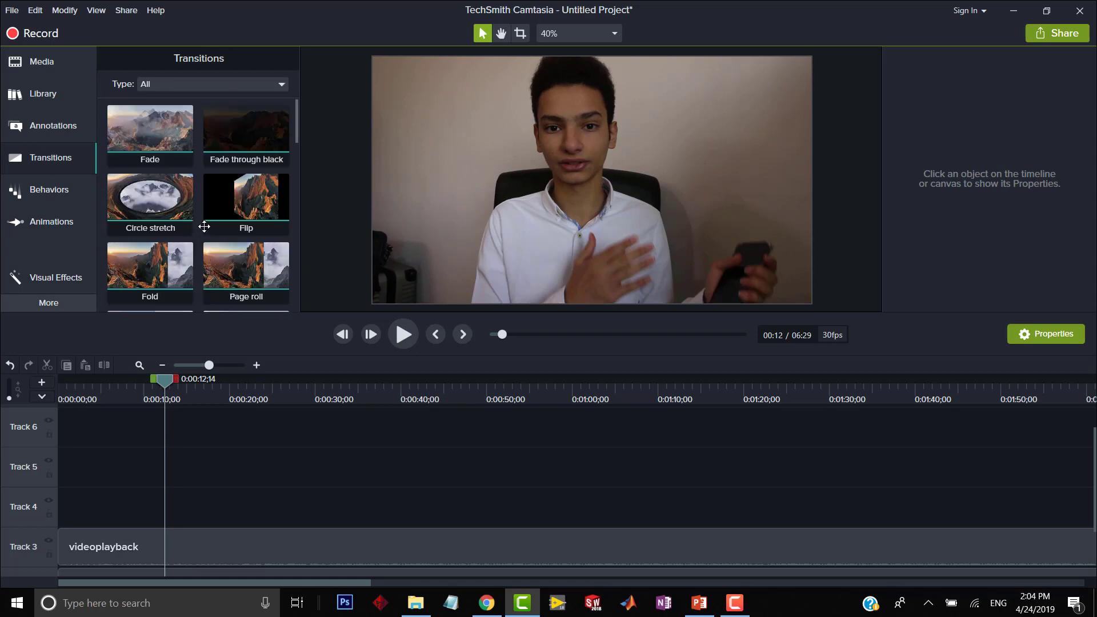
Add a plain ABC text callout to Track 4 at about 27 seconds and apply the Drifting behavior to it.
left_click(53, 130)
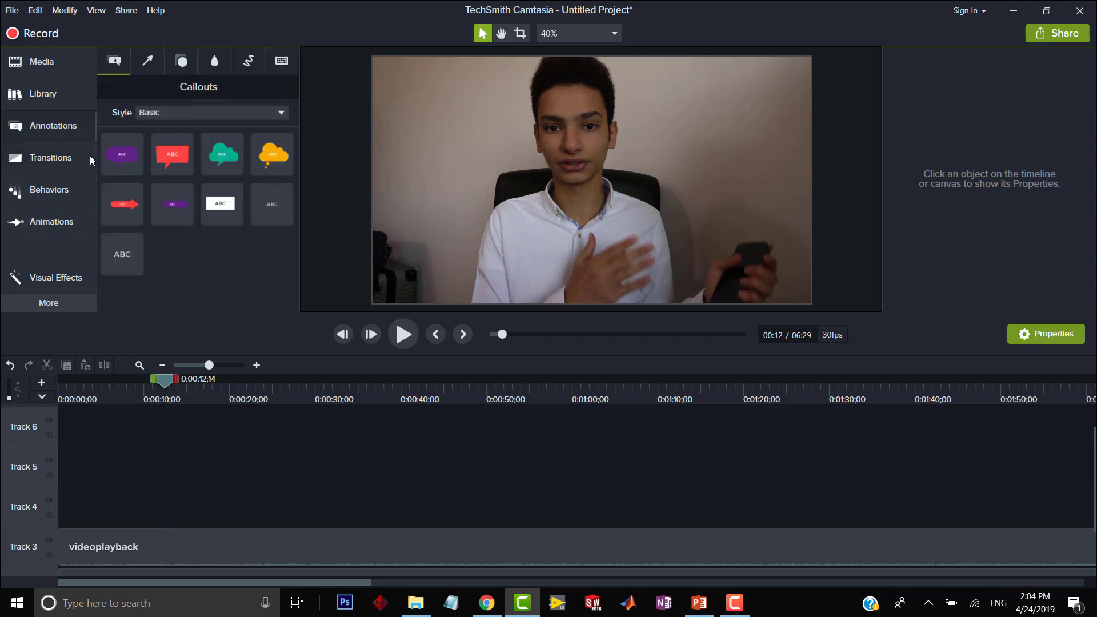
left_click_drag(123, 254, 315, 508)
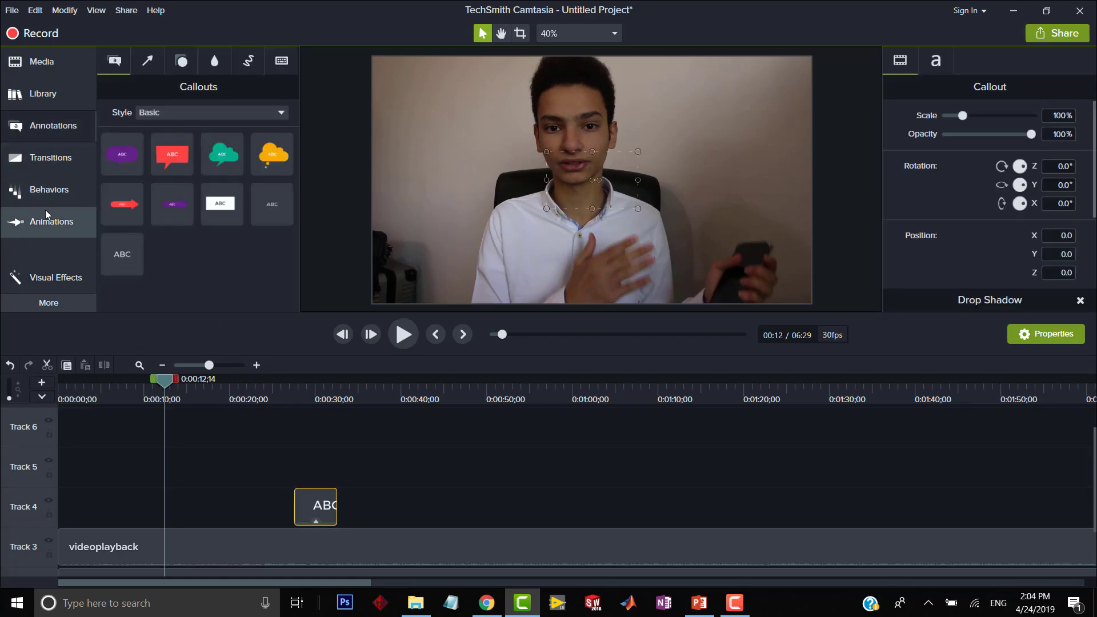
left_click(47, 232)
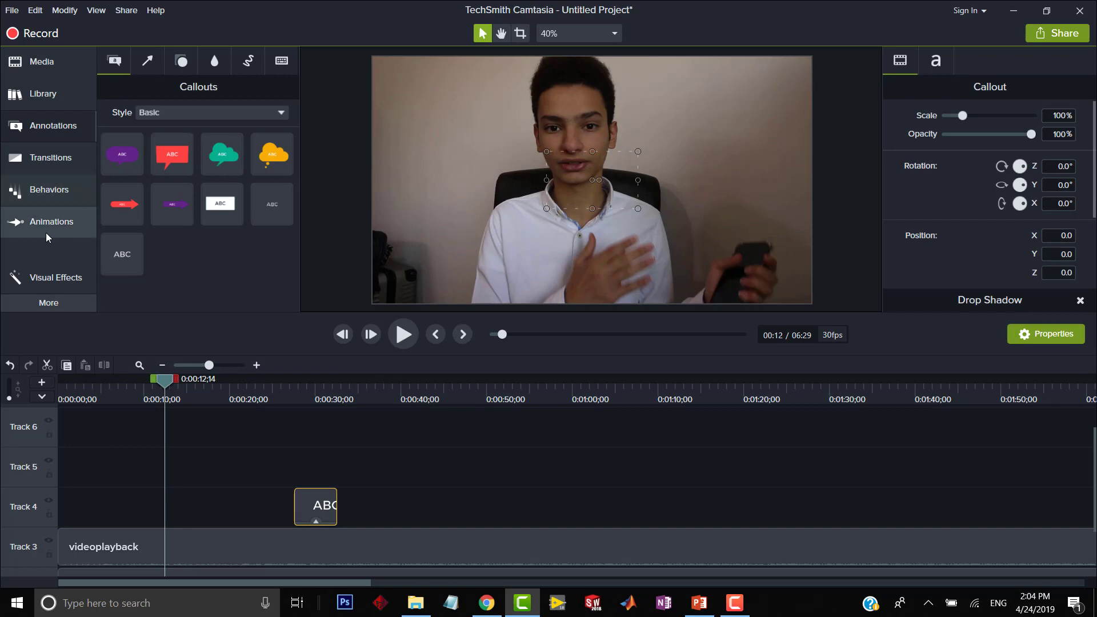
left_click(43, 201)
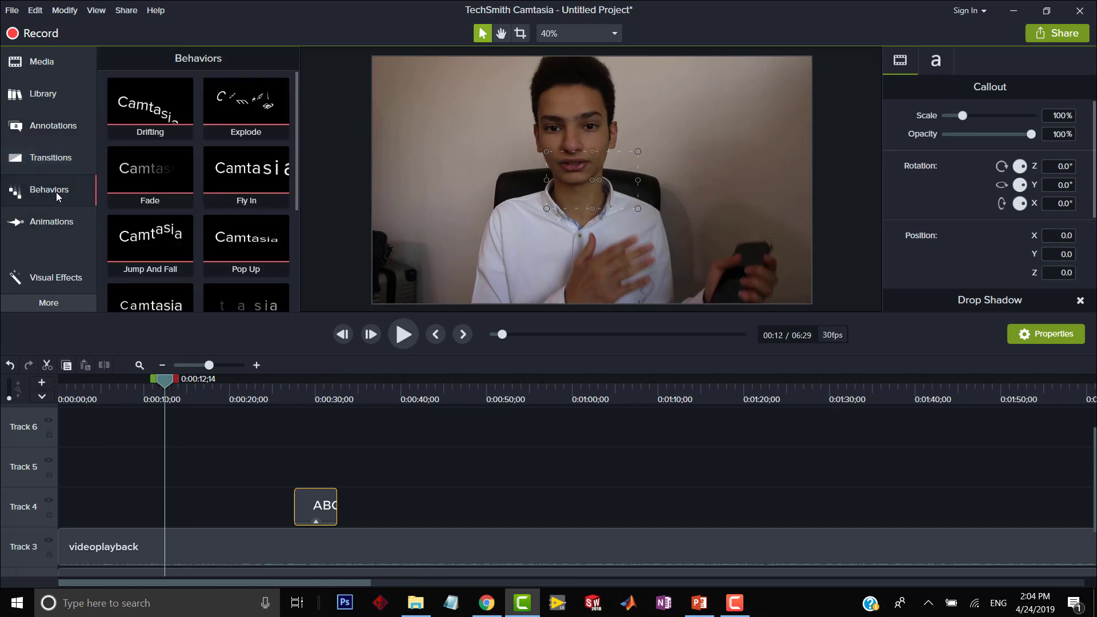
left_click_drag(137, 110, 313, 509)
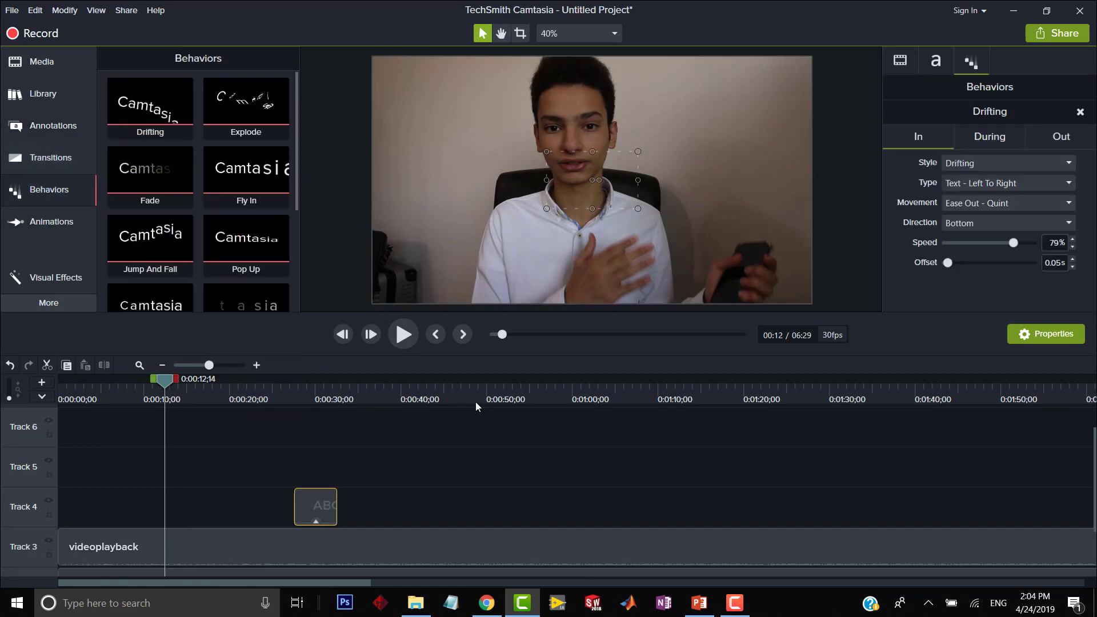
Replace the Track 4 callout's text with "awdwad", with the playhead at the callout's start.
left_click(582, 192)
left_click(330, 437)
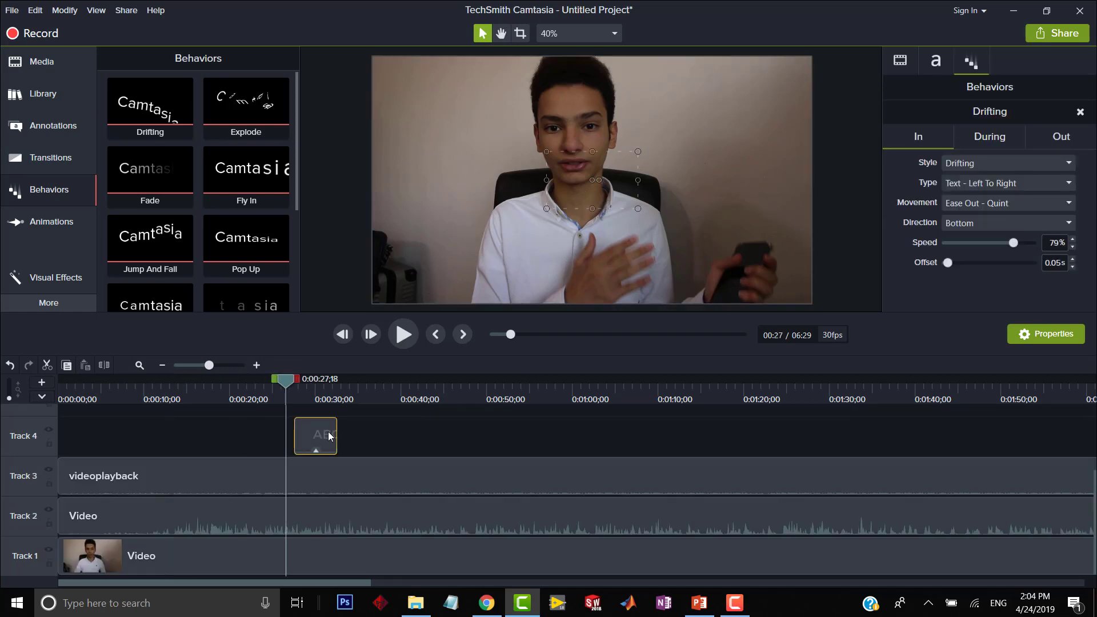
double_click(582, 182)
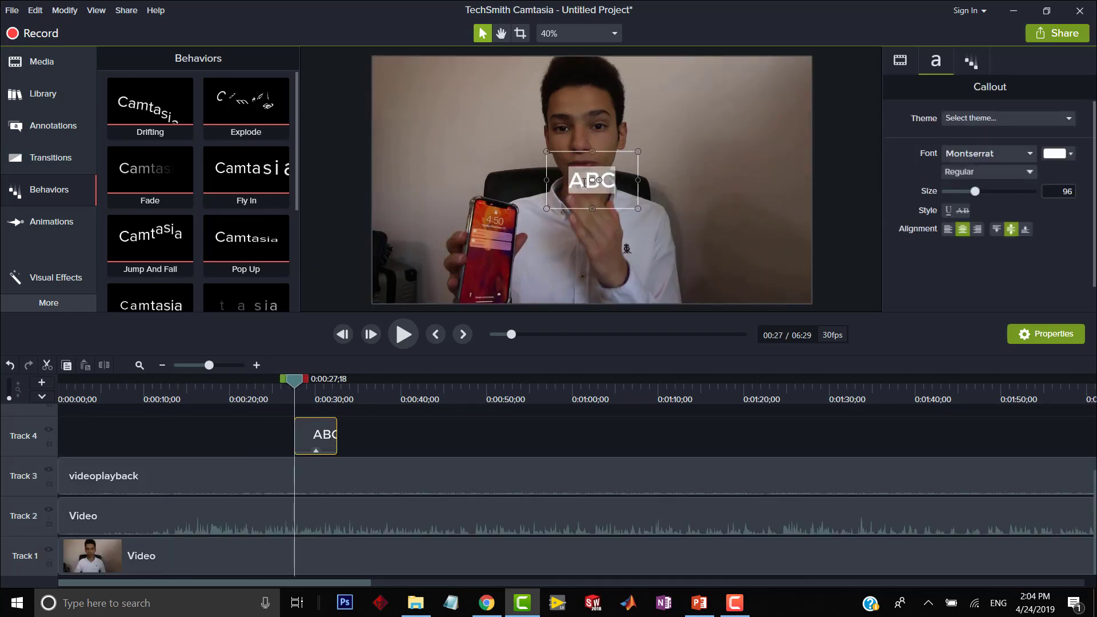
type("awdwad")
left_click(351, 412)
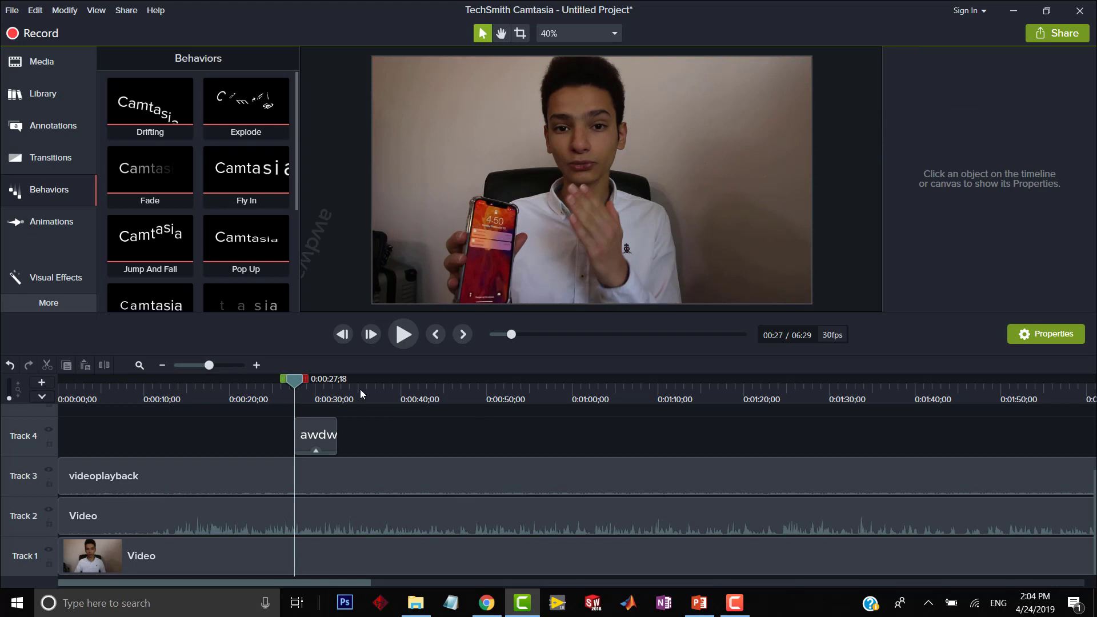
Preview the Drifting text animation, and delete the callout from Track 4.
key("space")
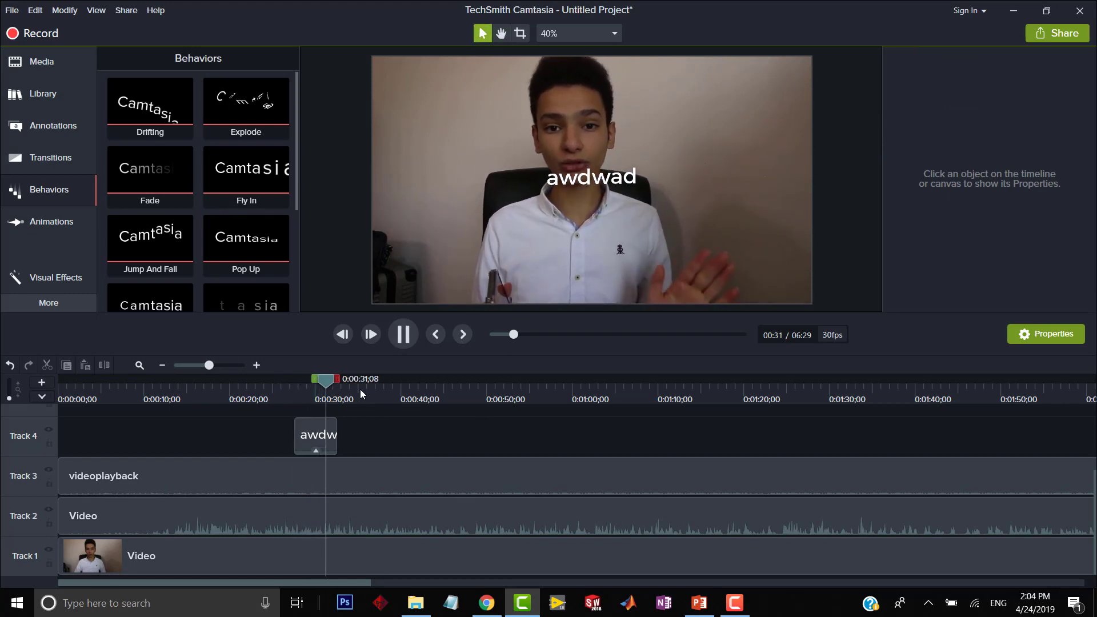
key("space")
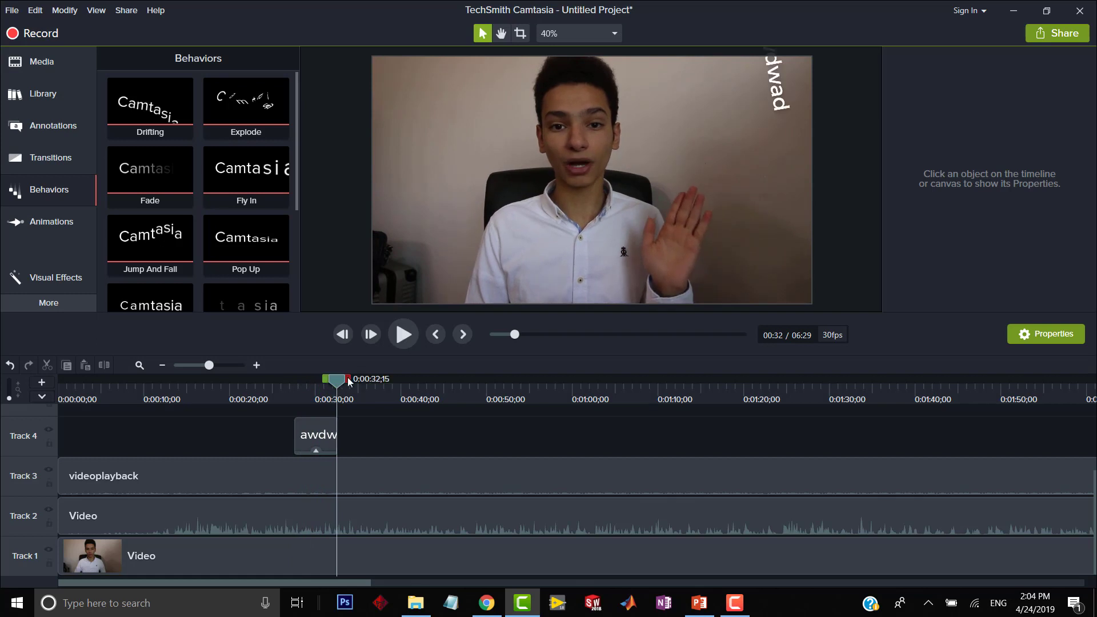
left_click(315, 437)
key("Delete")
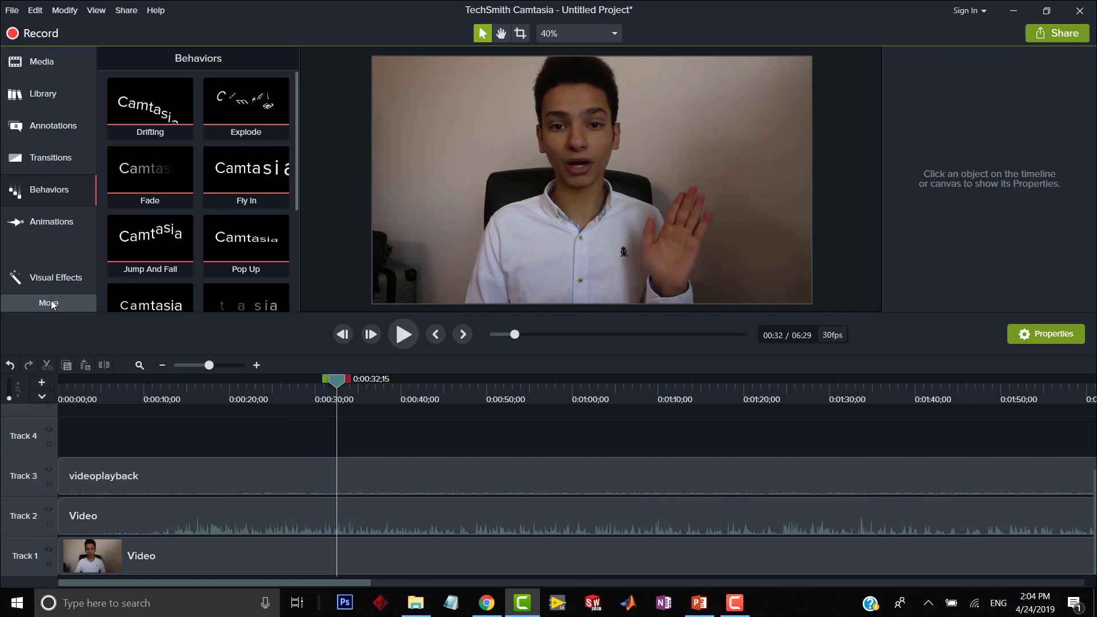
Split the Track 1 video at 0:00:26;18.
mouse_move(288, 403)
left_mouse_down()
mouse_move(278, 399)
mouse_move(285, 403)
left_mouse_up()
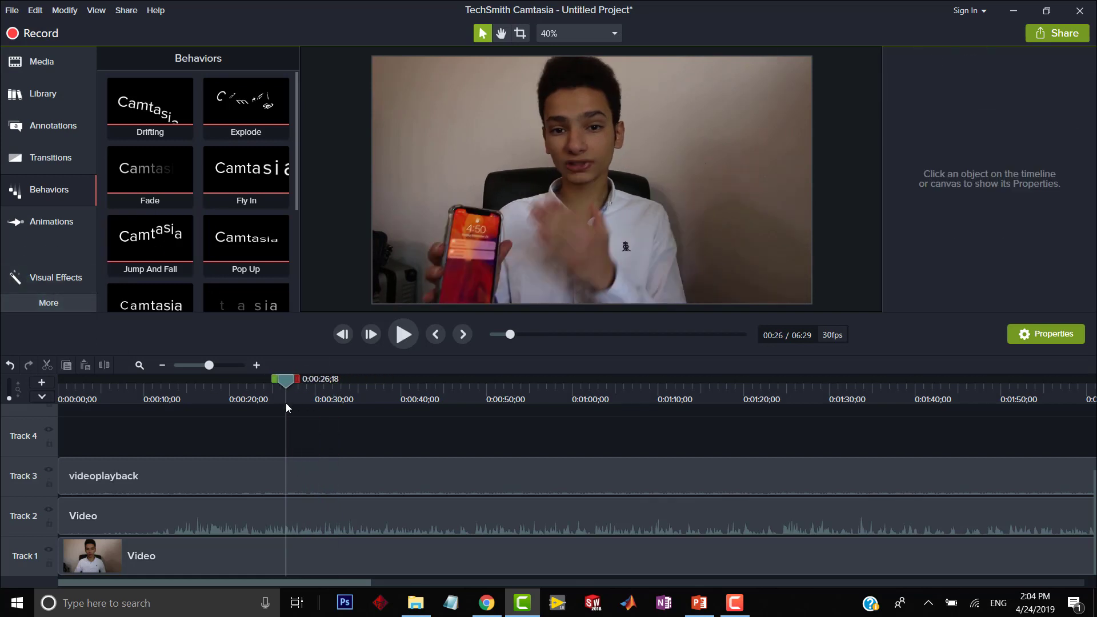
left_click(34, 228)
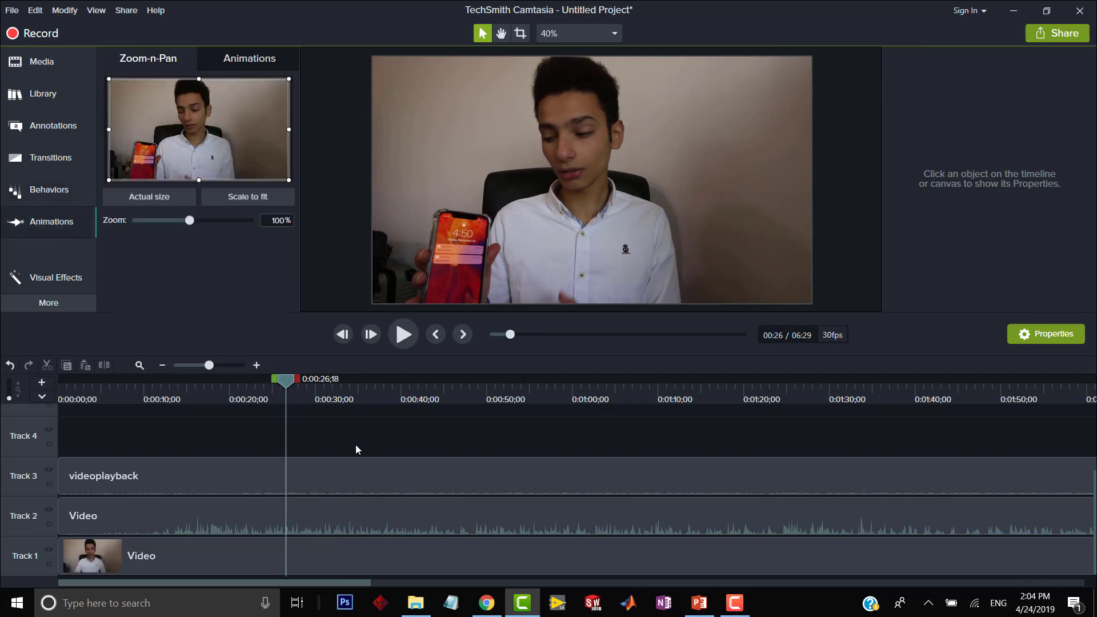
left_click(302, 553)
left_click(104, 365)
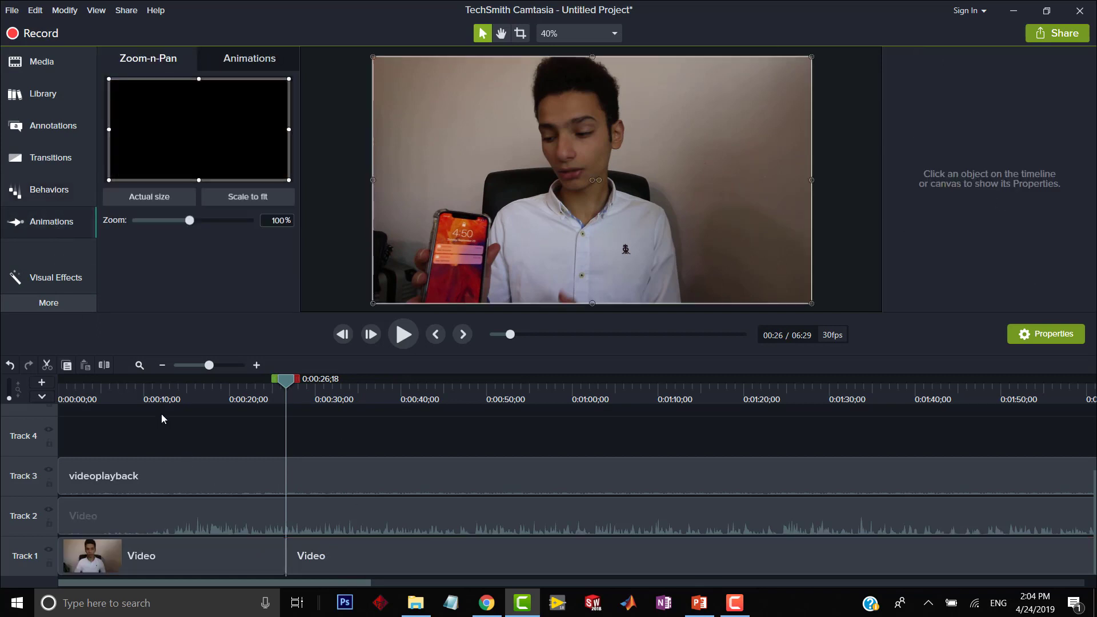
Add a Zoom-n-Pan animation to about 120% toward the upper left on the first Track 1 segment, running from its start to about 11 seconds.
left_click_drag(205, 397, 184, 401)
left_click(237, 561)
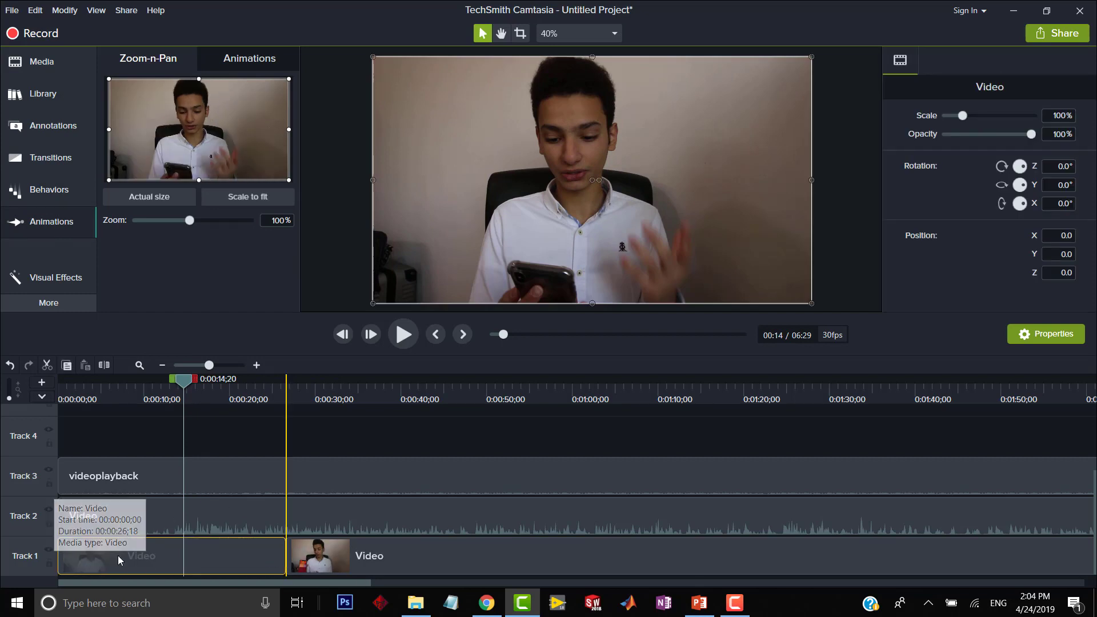
left_click_drag(183, 380, 60, 386)
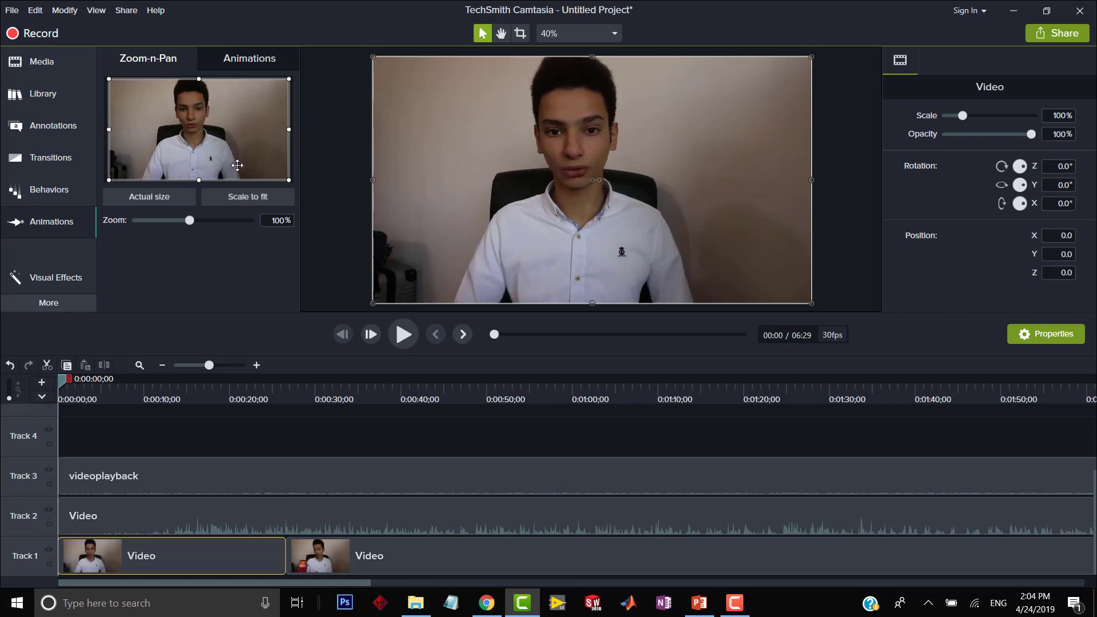
left_click_drag(287, 180, 259, 162)
left_click_drag(61, 555, 154, 561)
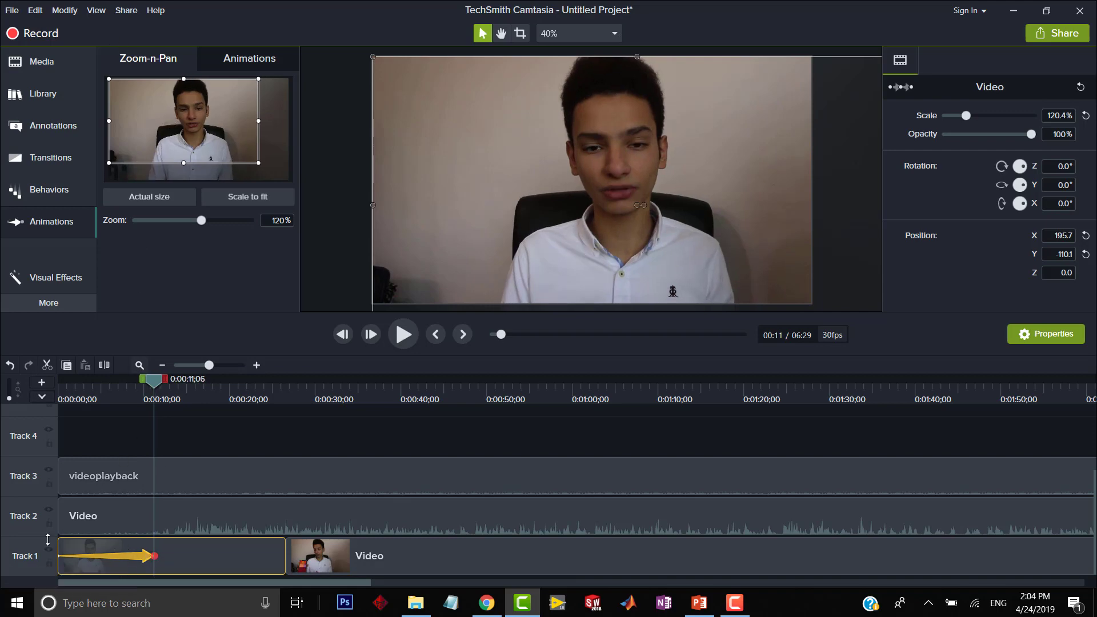
Play back the zoom animation from the start of the timeline.
left_click(58, 379)
key("space")
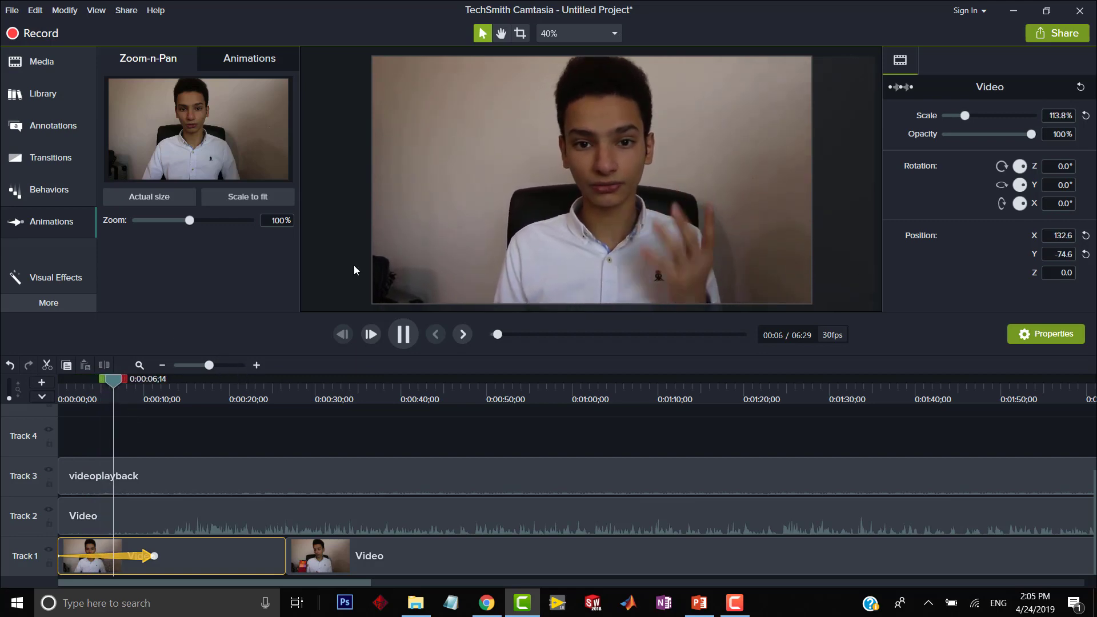
key("space")
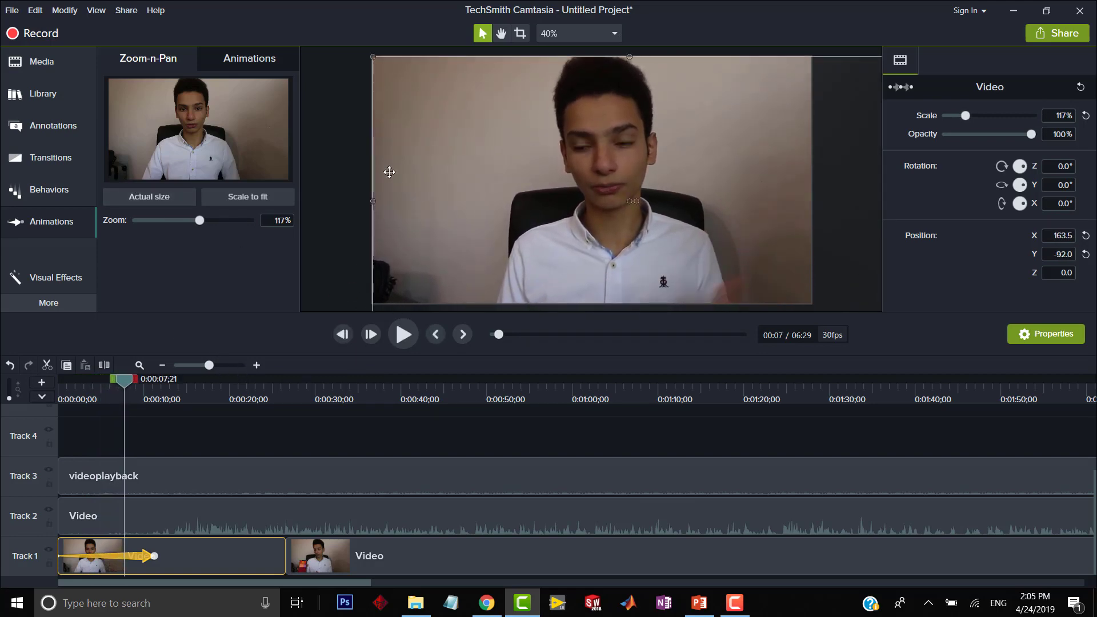
Examine the Library's Motion Backgrounds and Intros folders, the available transitions and the imported media.
left_click(15, 104)
scroll(120, 188, "down", 1)
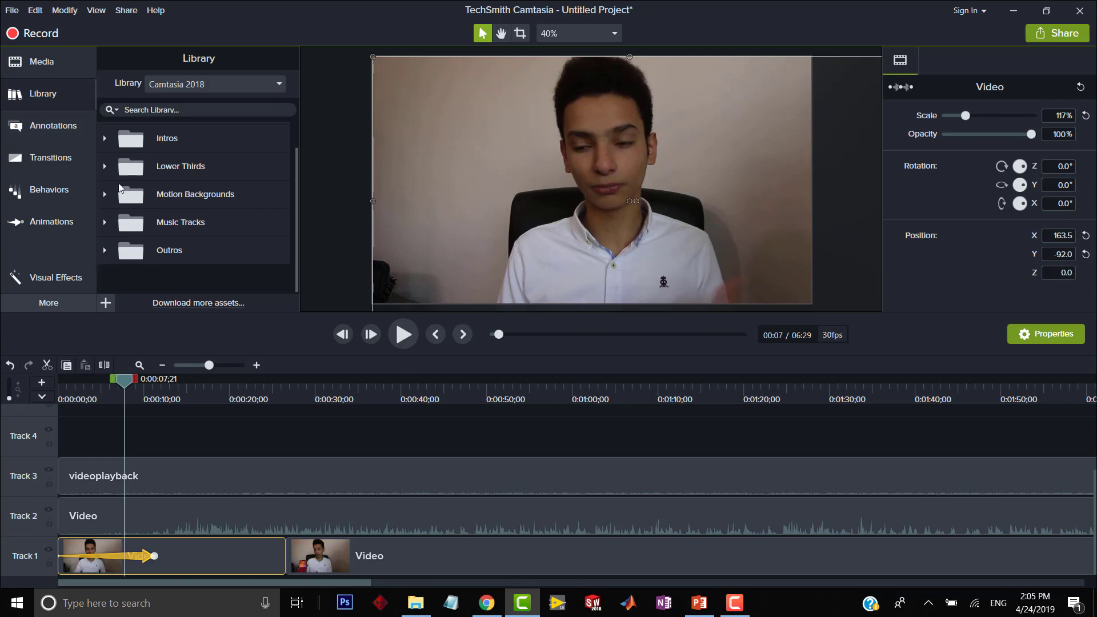
left_click(105, 196)
left_click(106, 196)
scroll(113, 229, "up", 1)
left_click(105, 165)
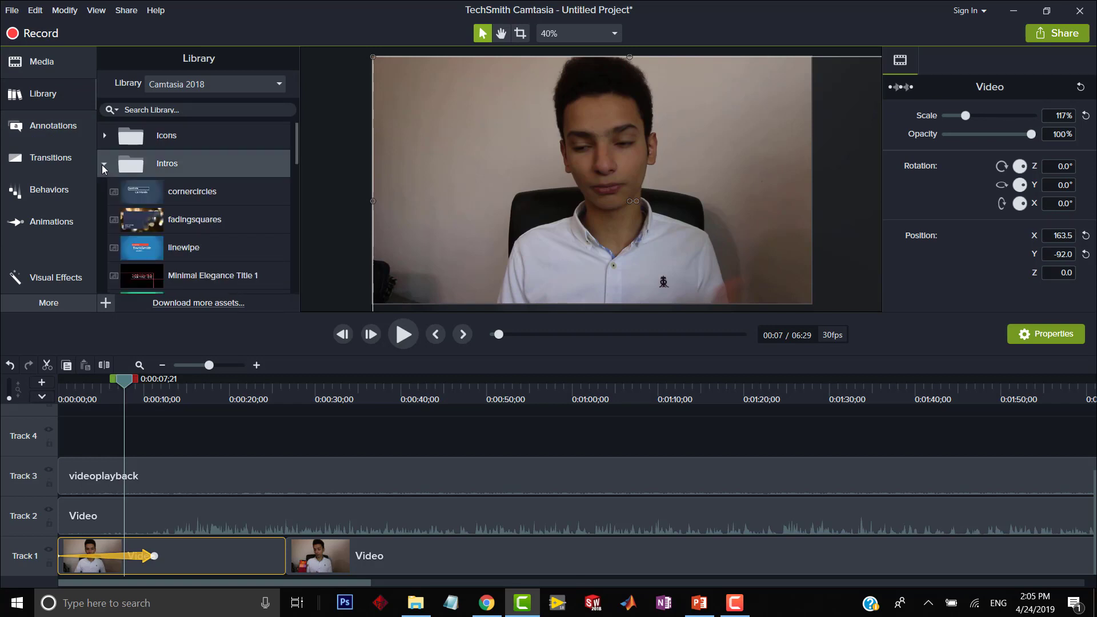
left_click(105, 166)
left_click(57, 160)
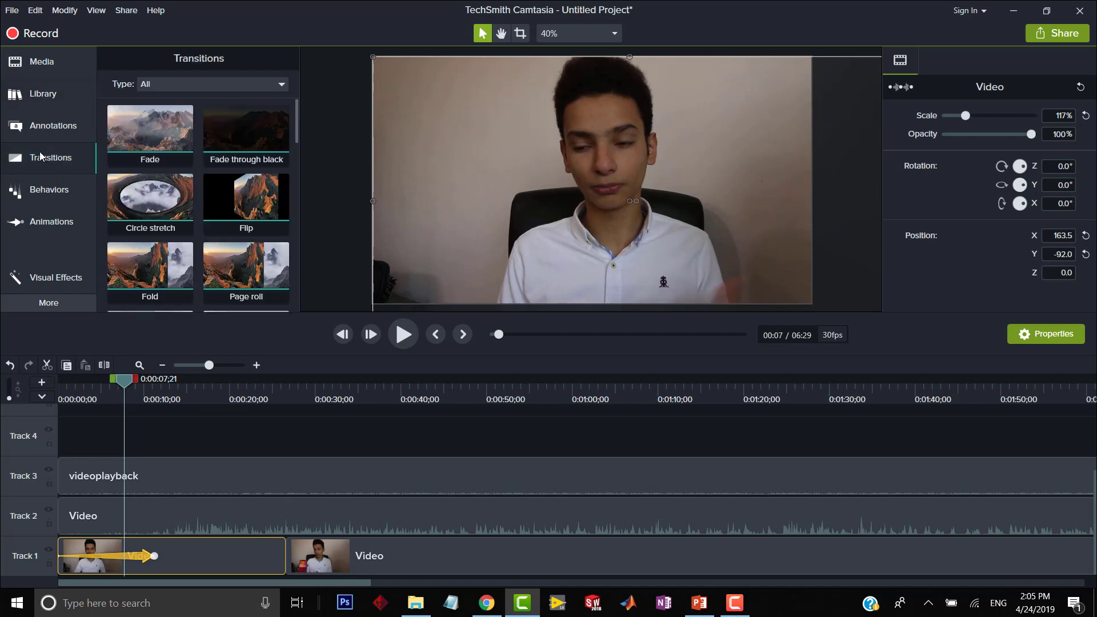
left_click(42, 61)
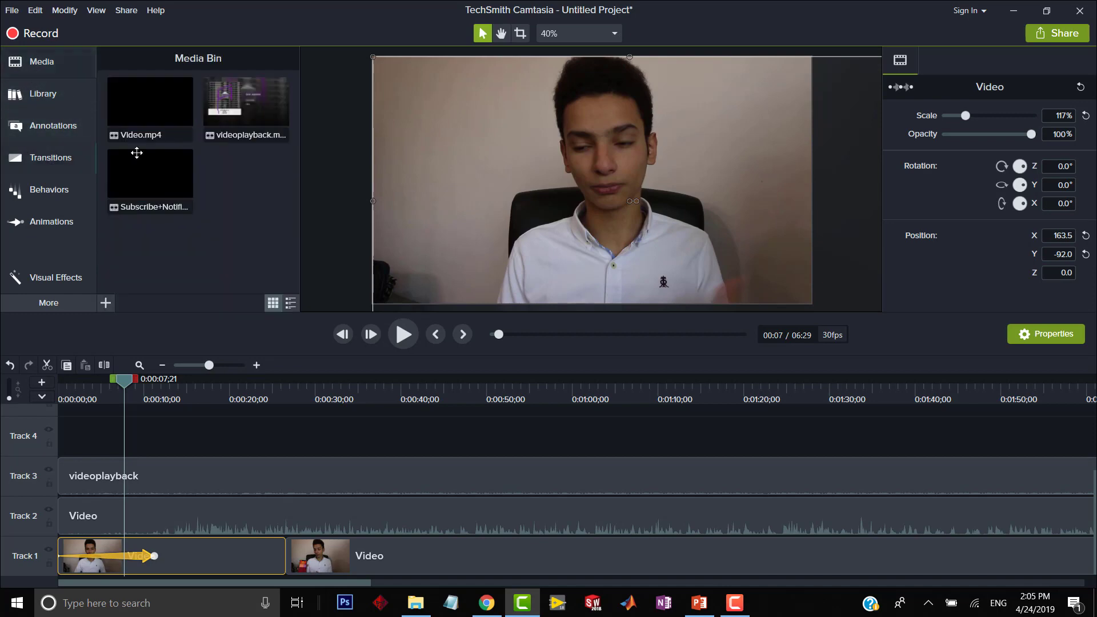
left_click(109, 116)
left_click(127, 12)
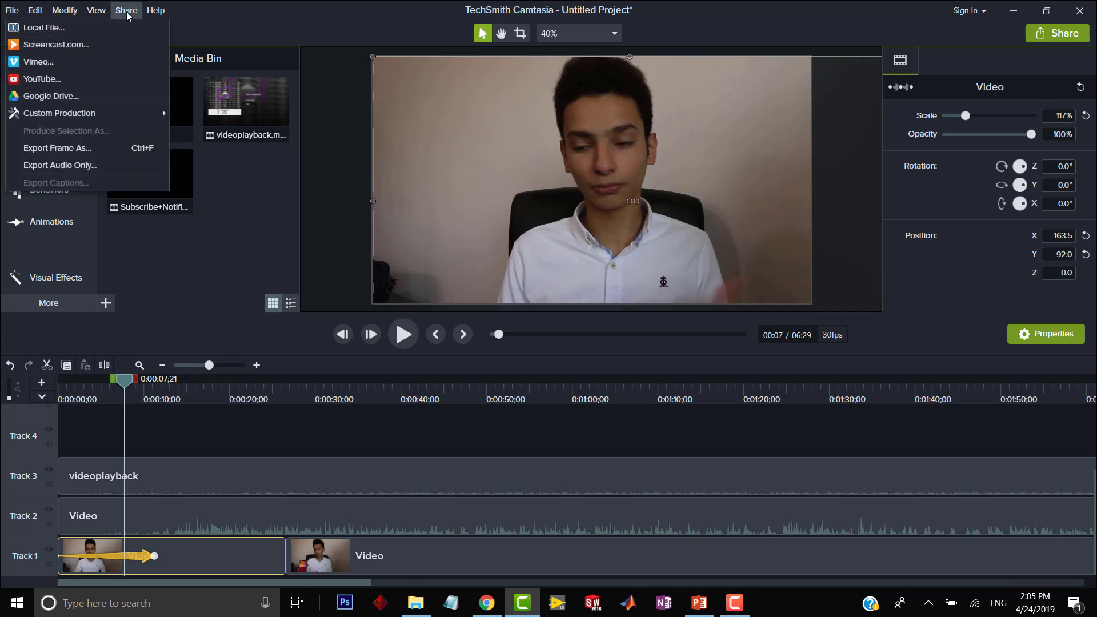
left_click(96, 10)
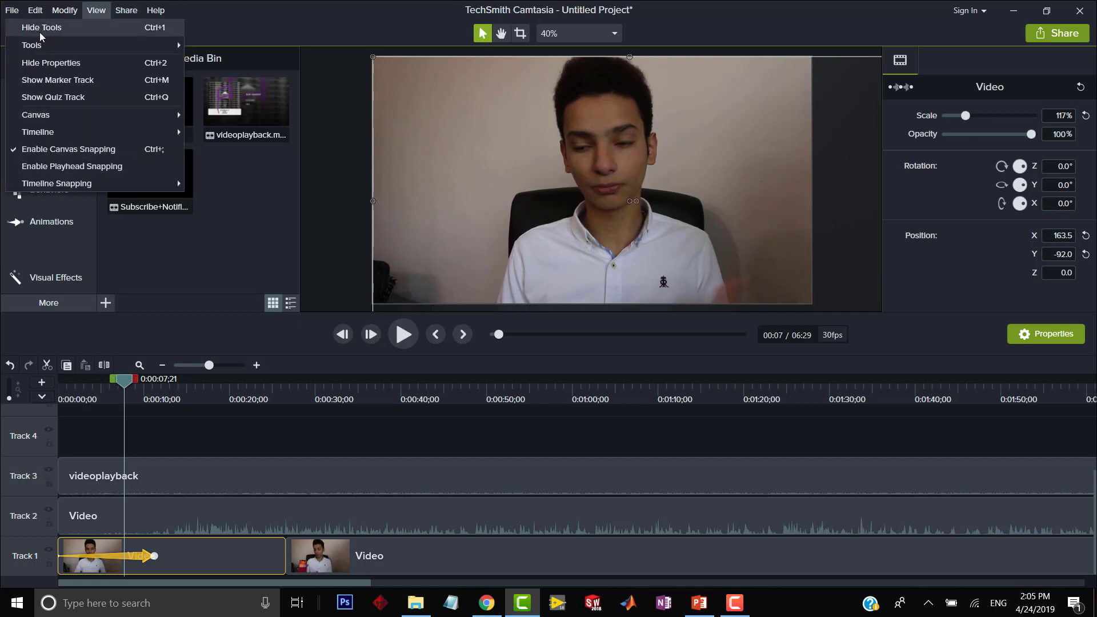
left_click(127, 10)
left_click(194, 288)
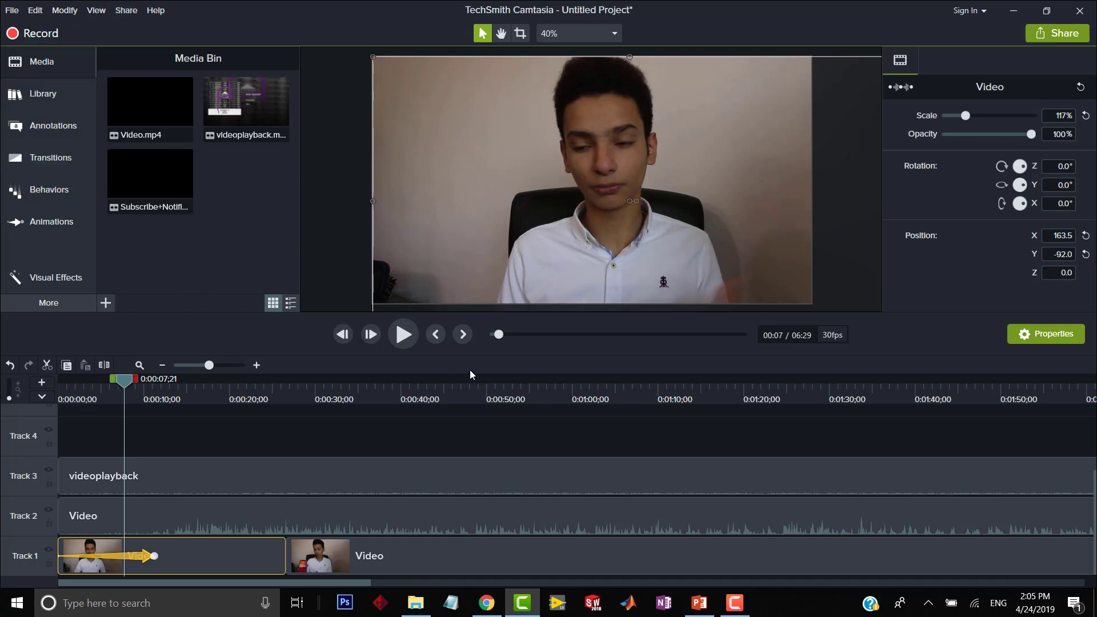
left_click(426, 438)
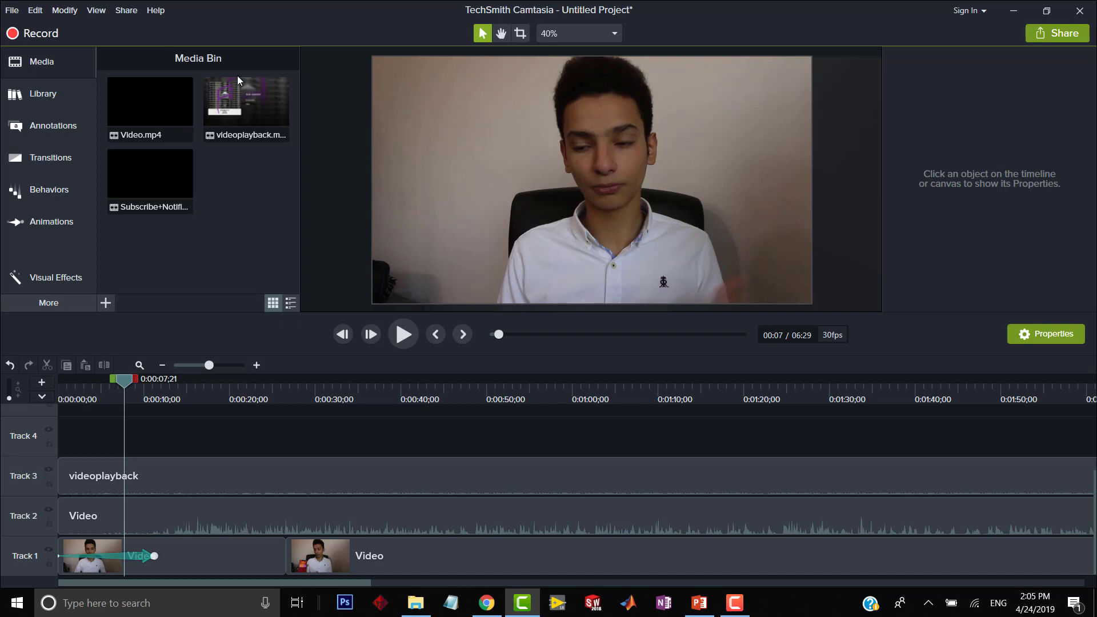
left_click(158, 12)
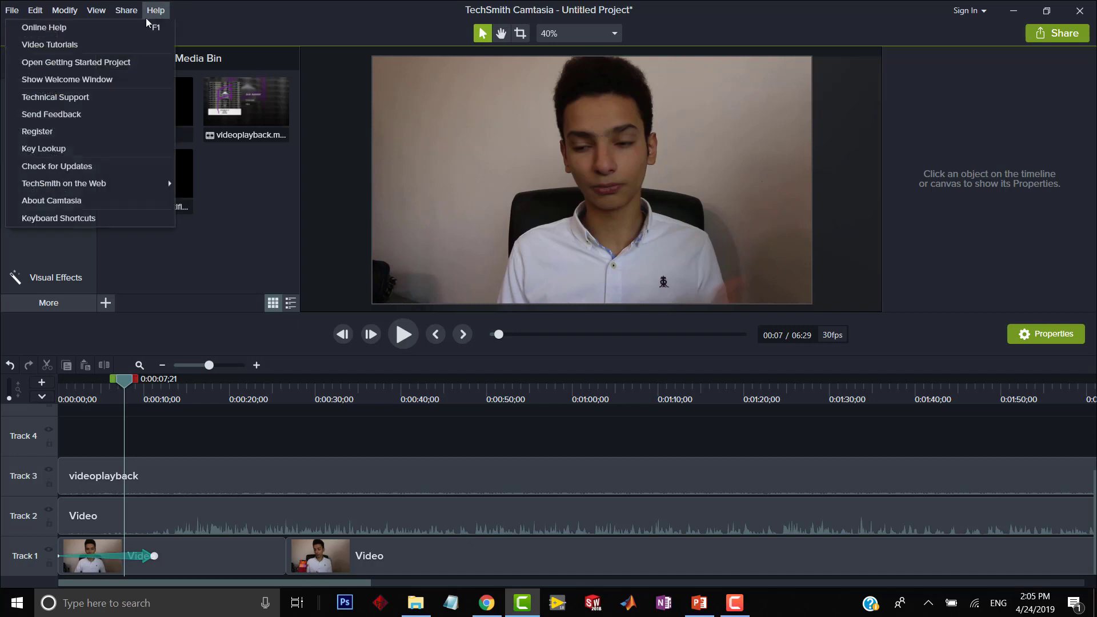
left_click(264, 34)
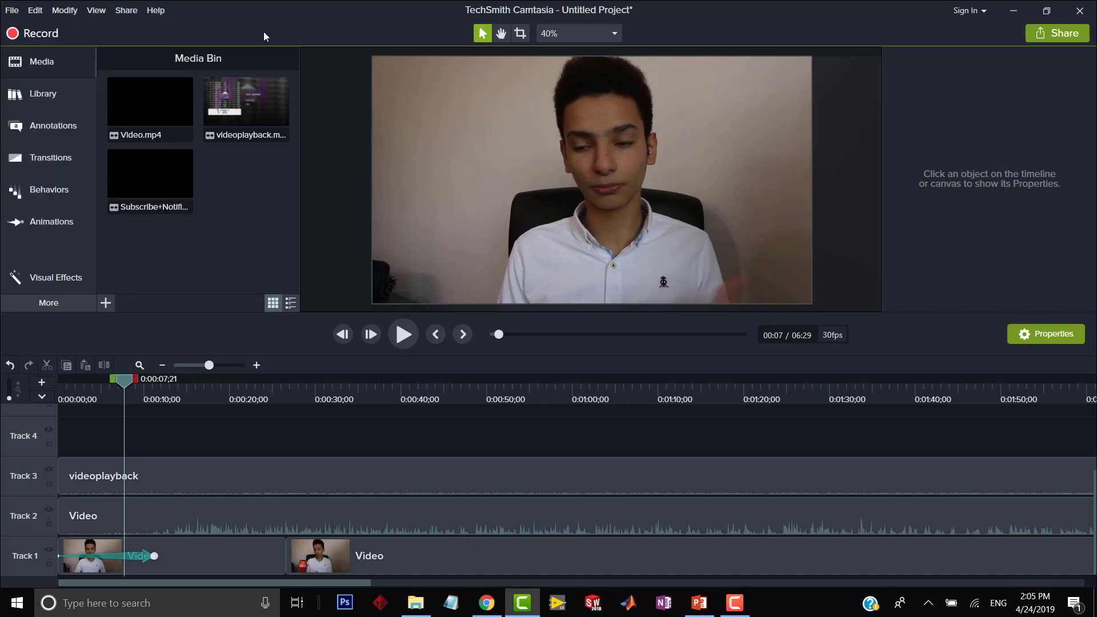